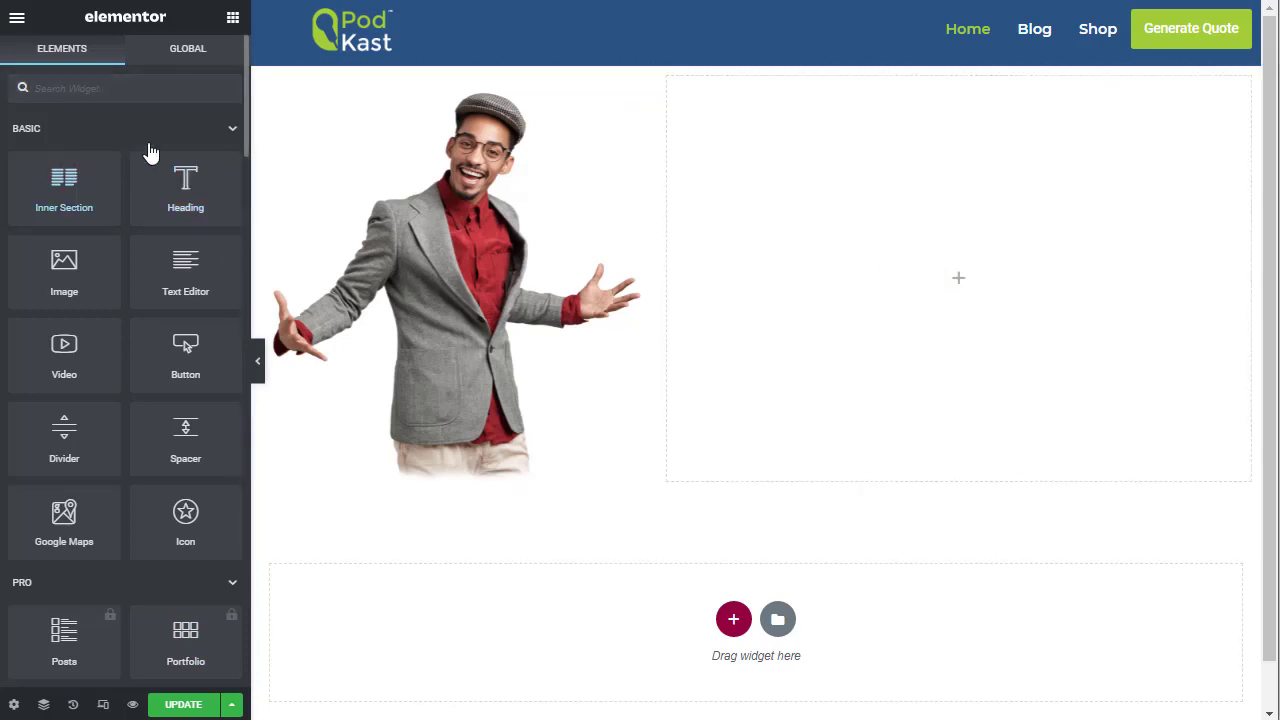
Add a Heading widget to the empty column beside the man's photo, title it "Welcome to the PodKast podcast", and update the page.
left_click_drag(185, 203, 943, 318)
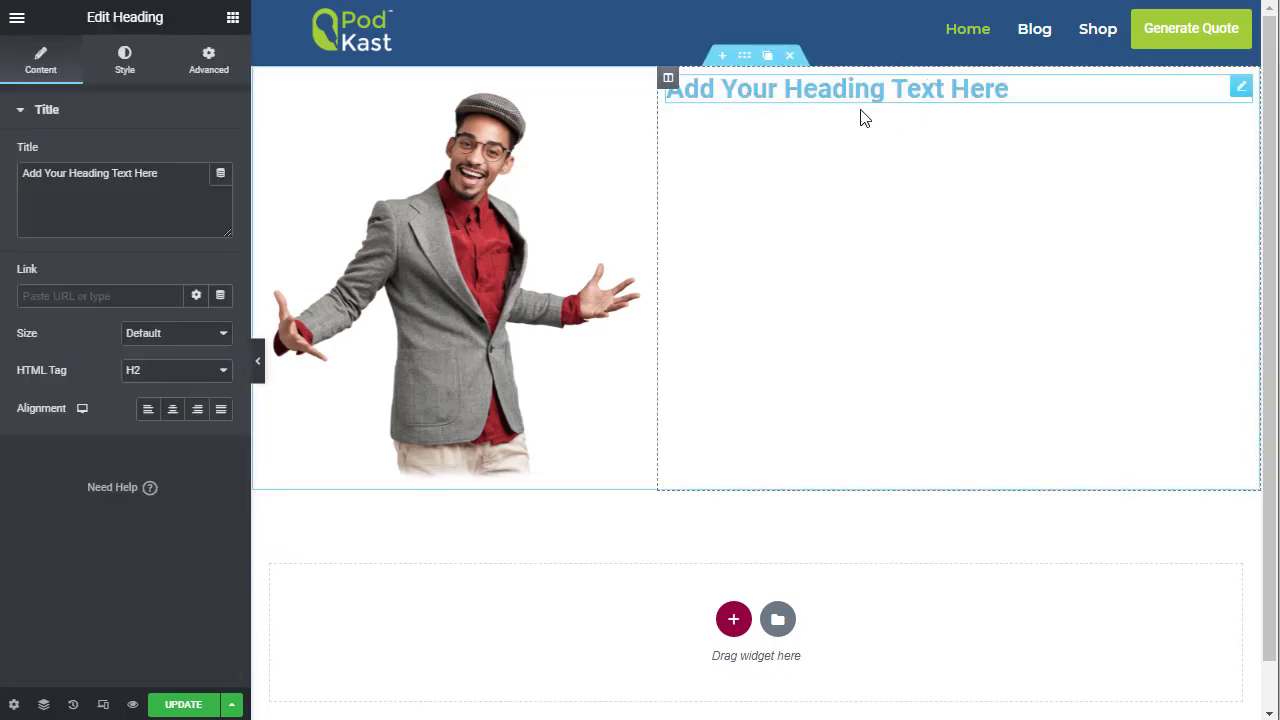
left_click(168, 173)
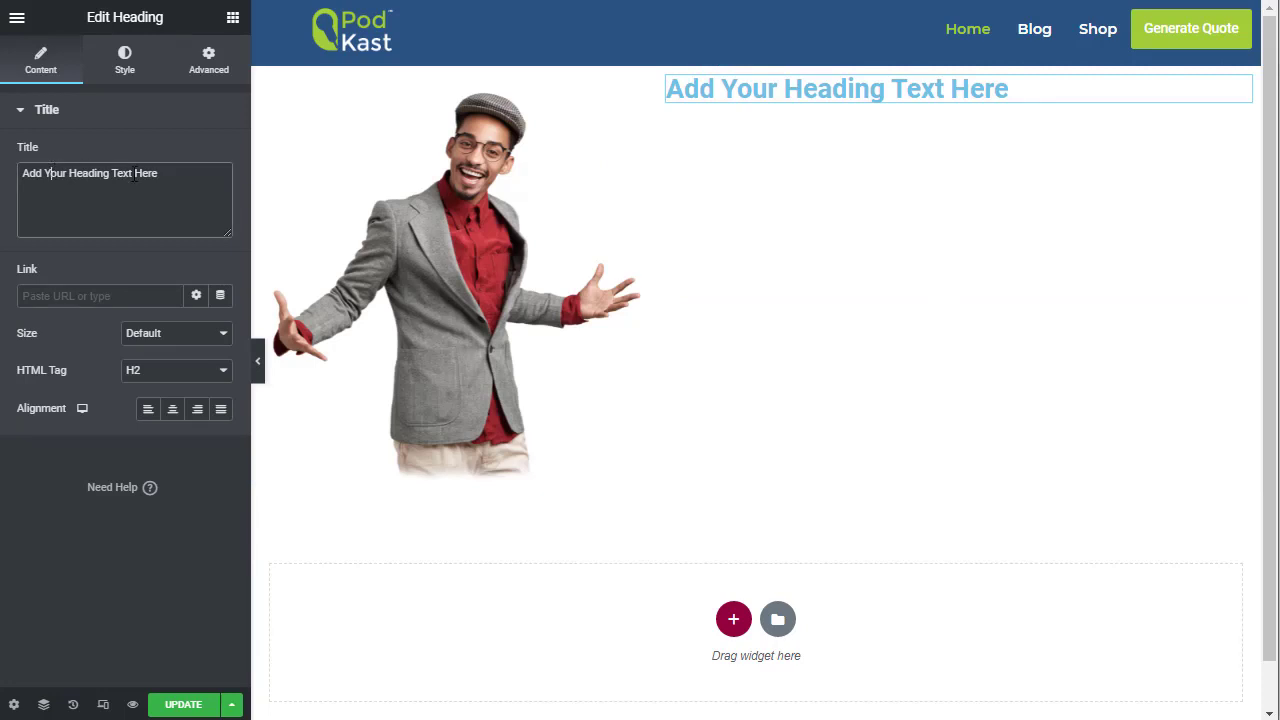
left_click_drag(168, 173, 21, 174)
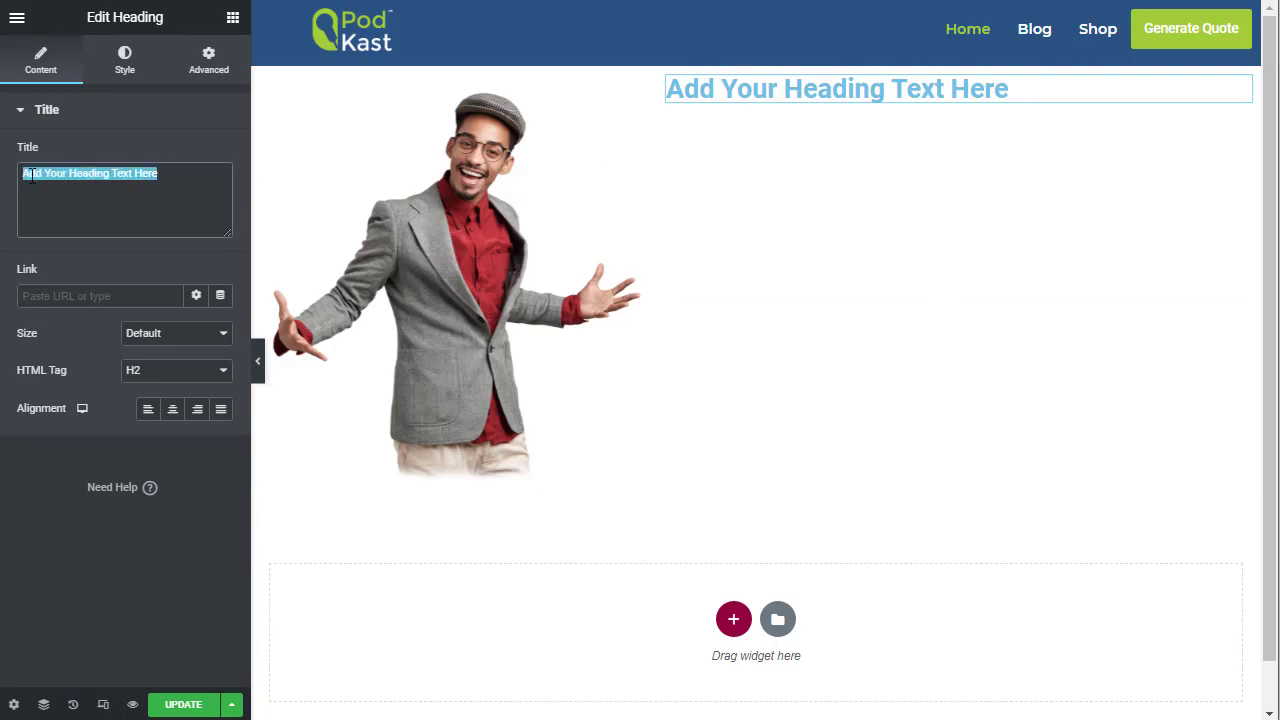
type("Welco")
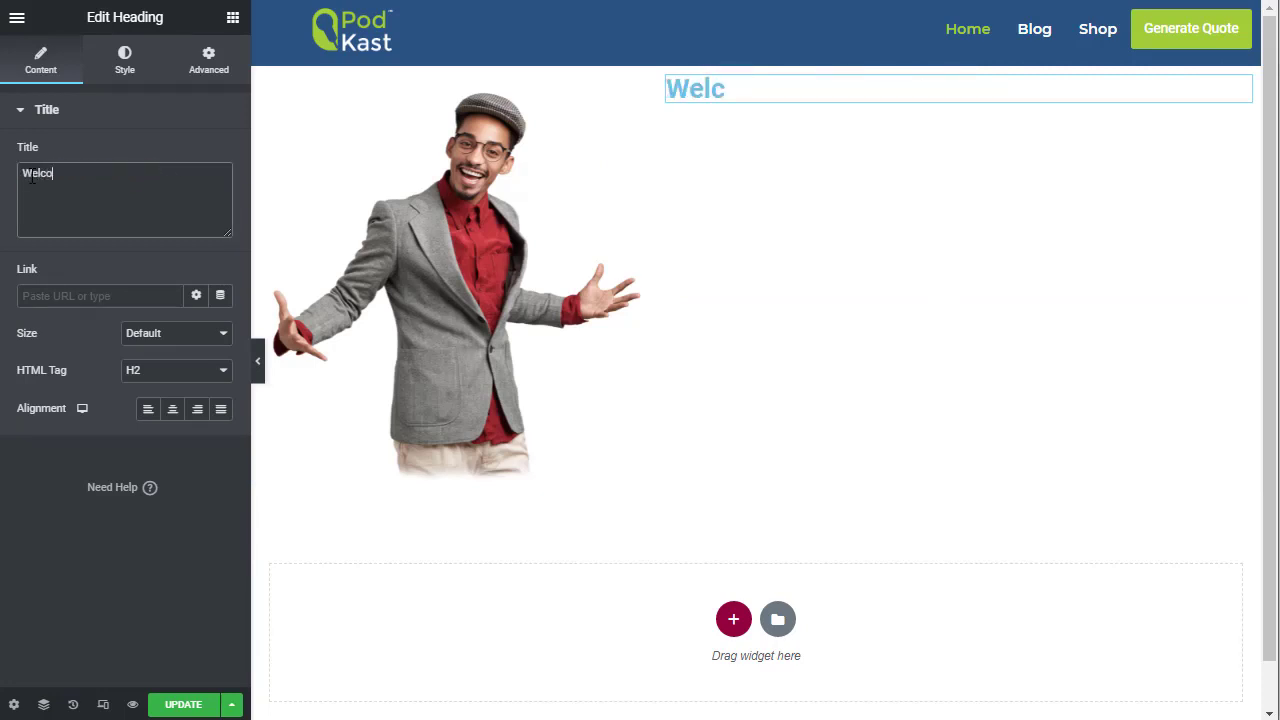
type("me to th")
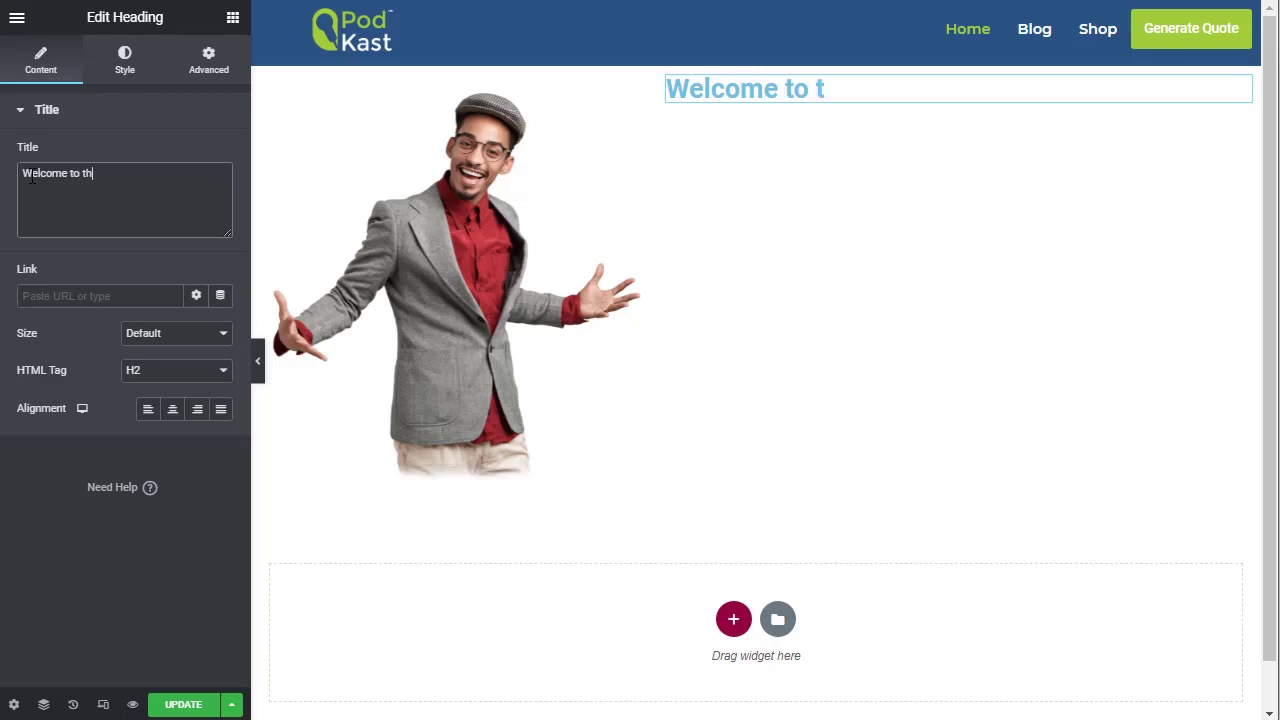
type("e Pod")
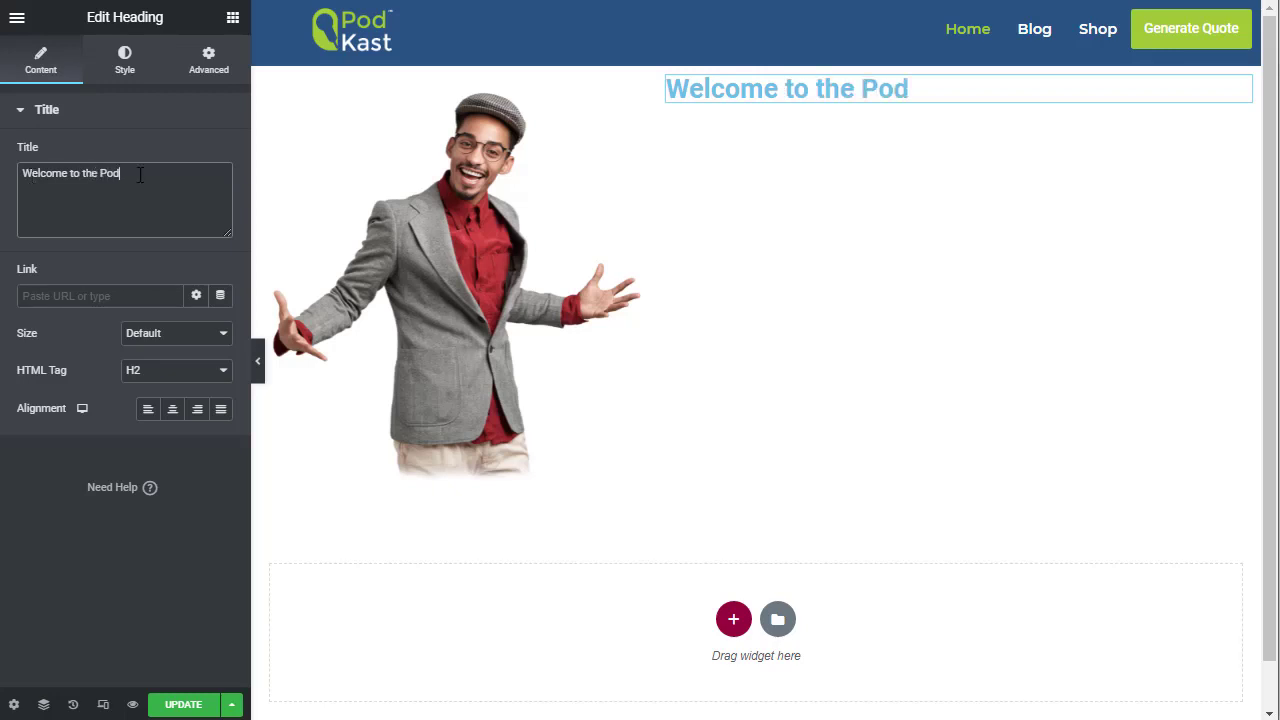
type("Kast podcast")
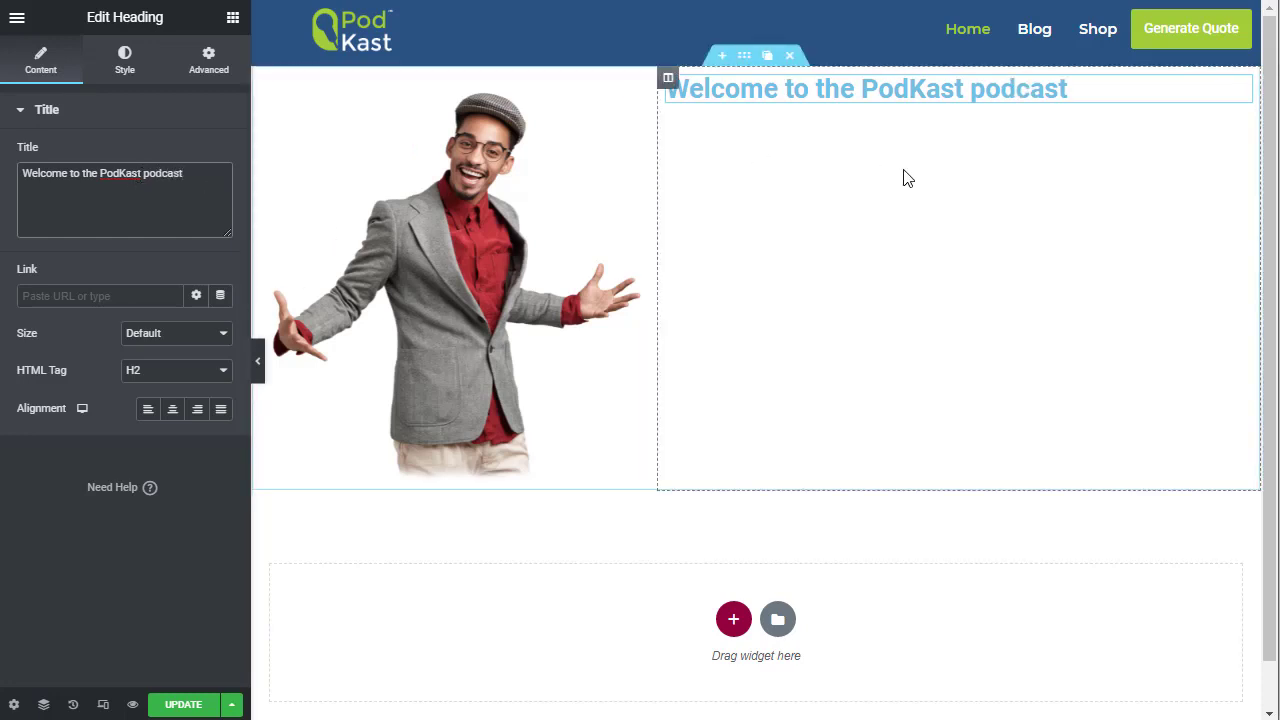
left_click(180, 704)
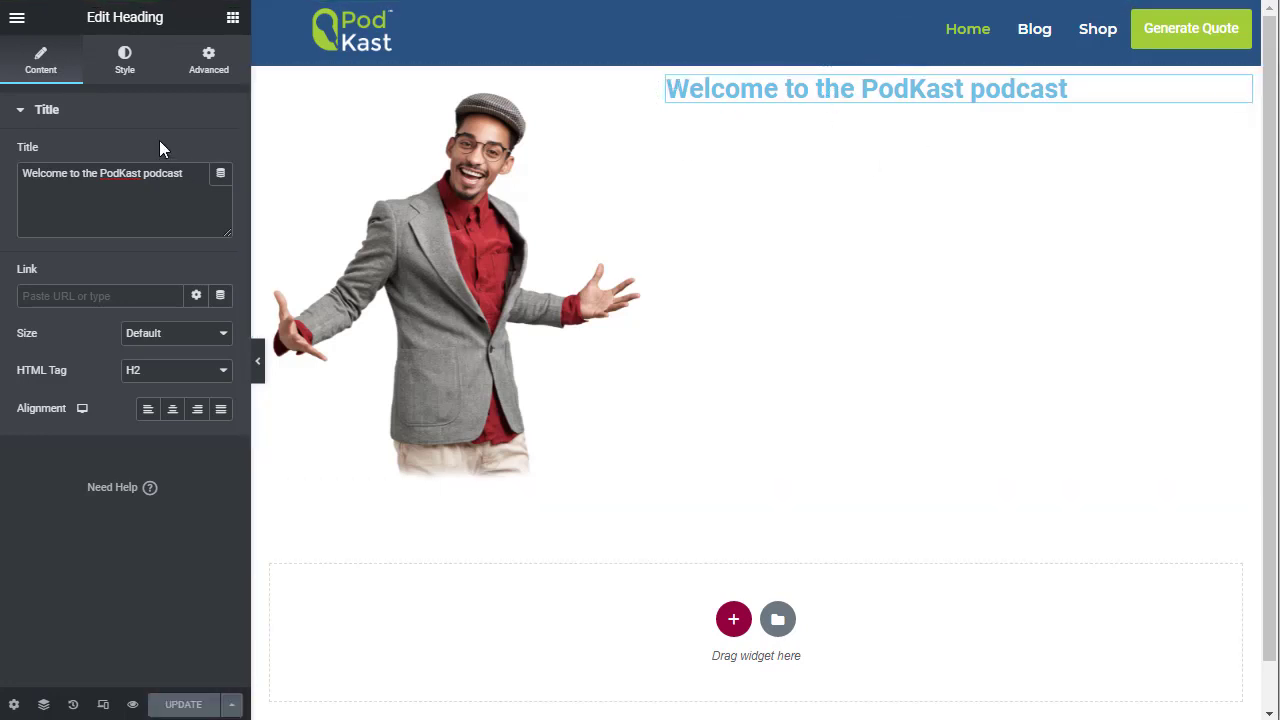
Set the heading's text color to #404040 and update the page.
left_click(900, 92)
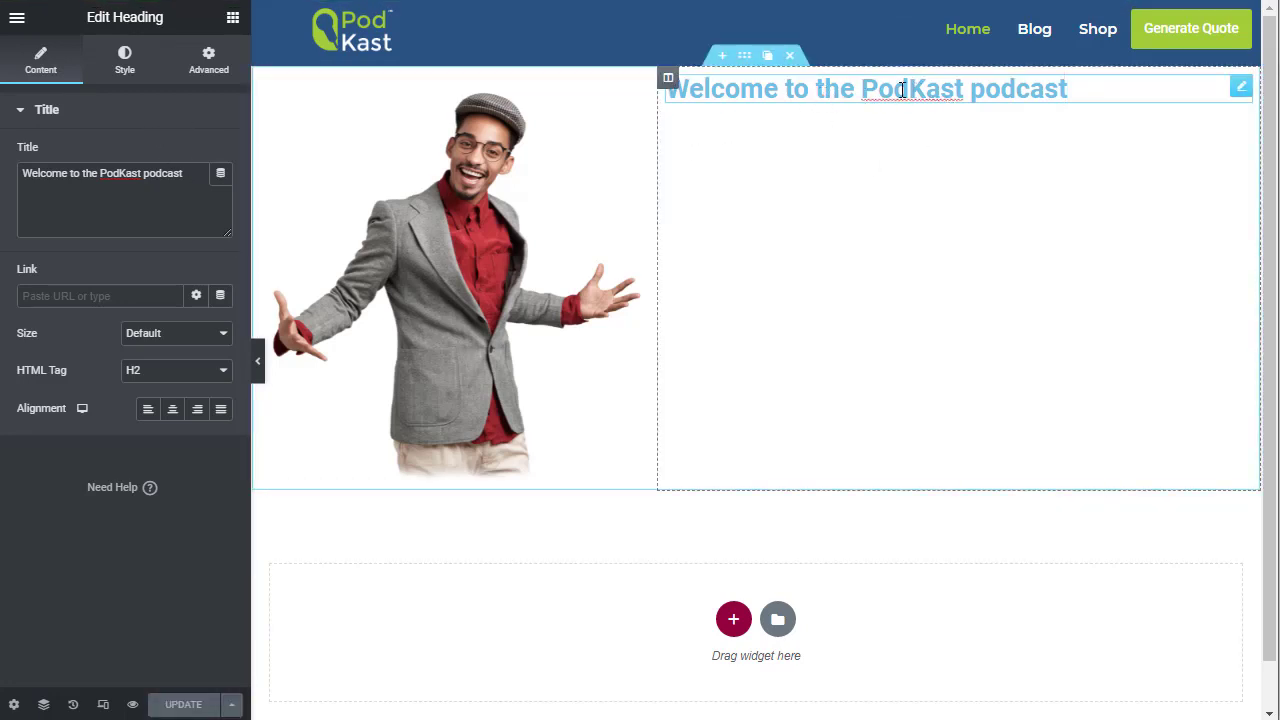
left_click(123, 70)
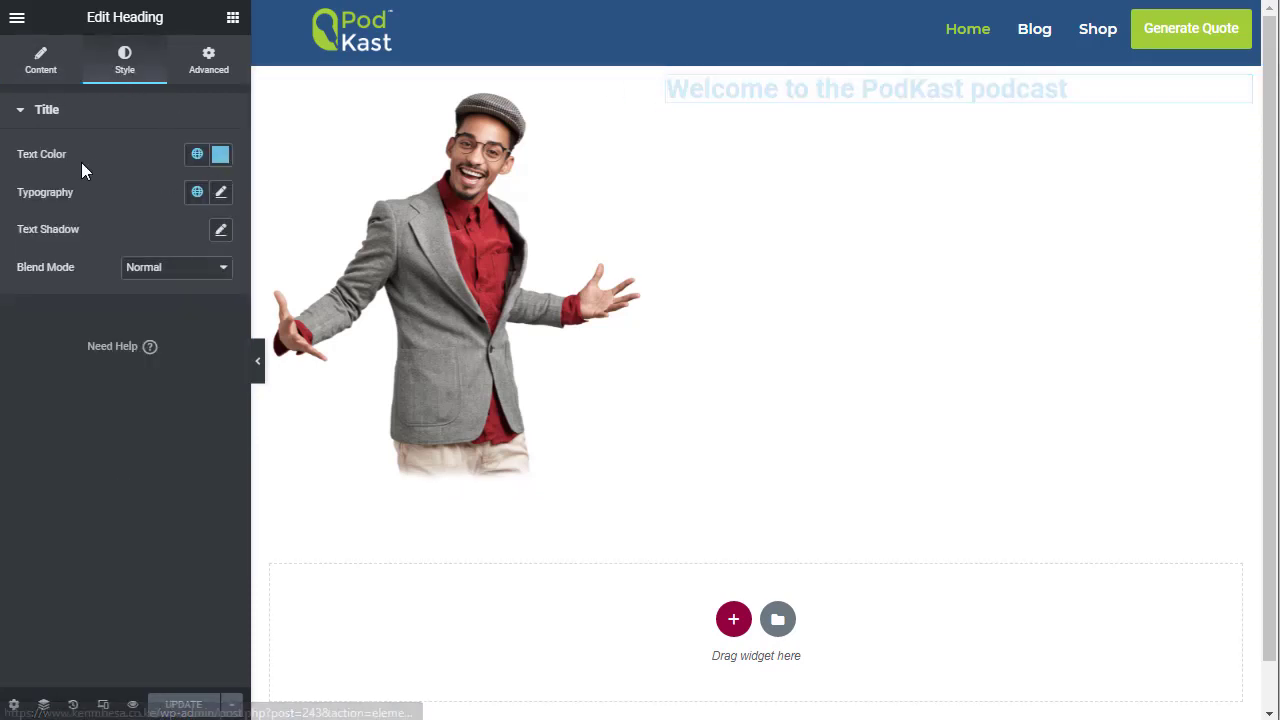
left_click(216, 156)
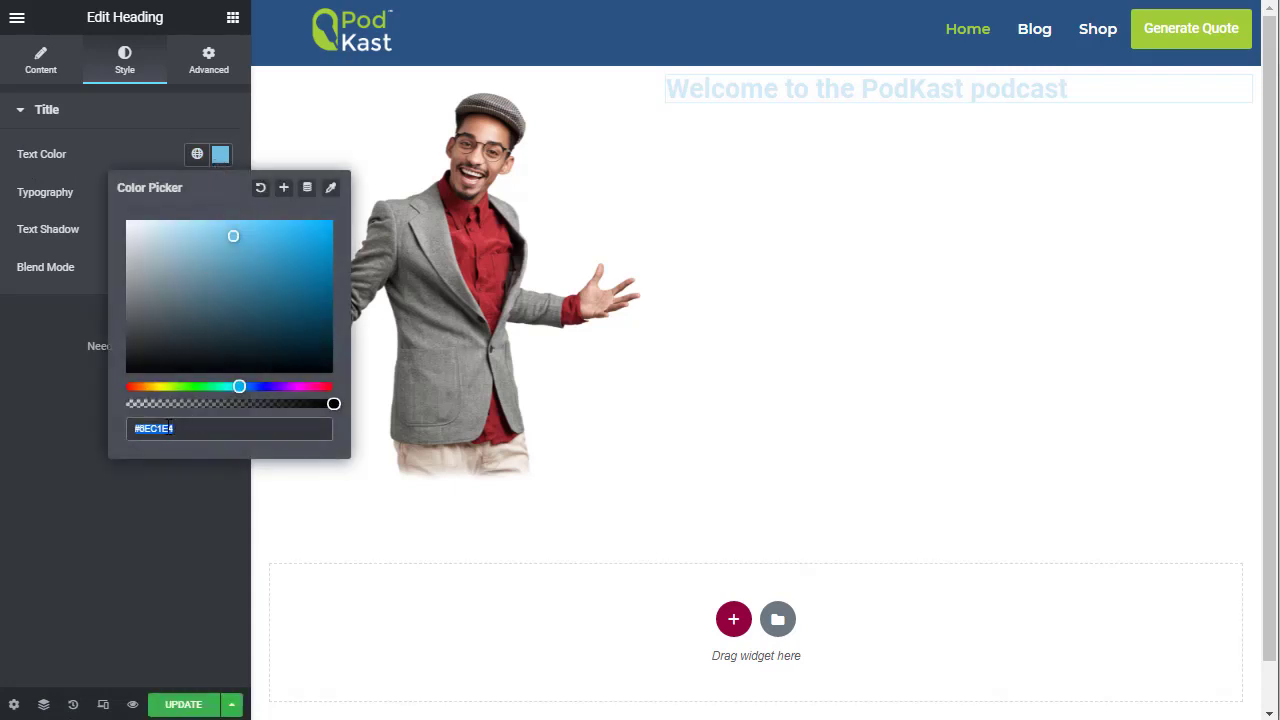
type("#404040")
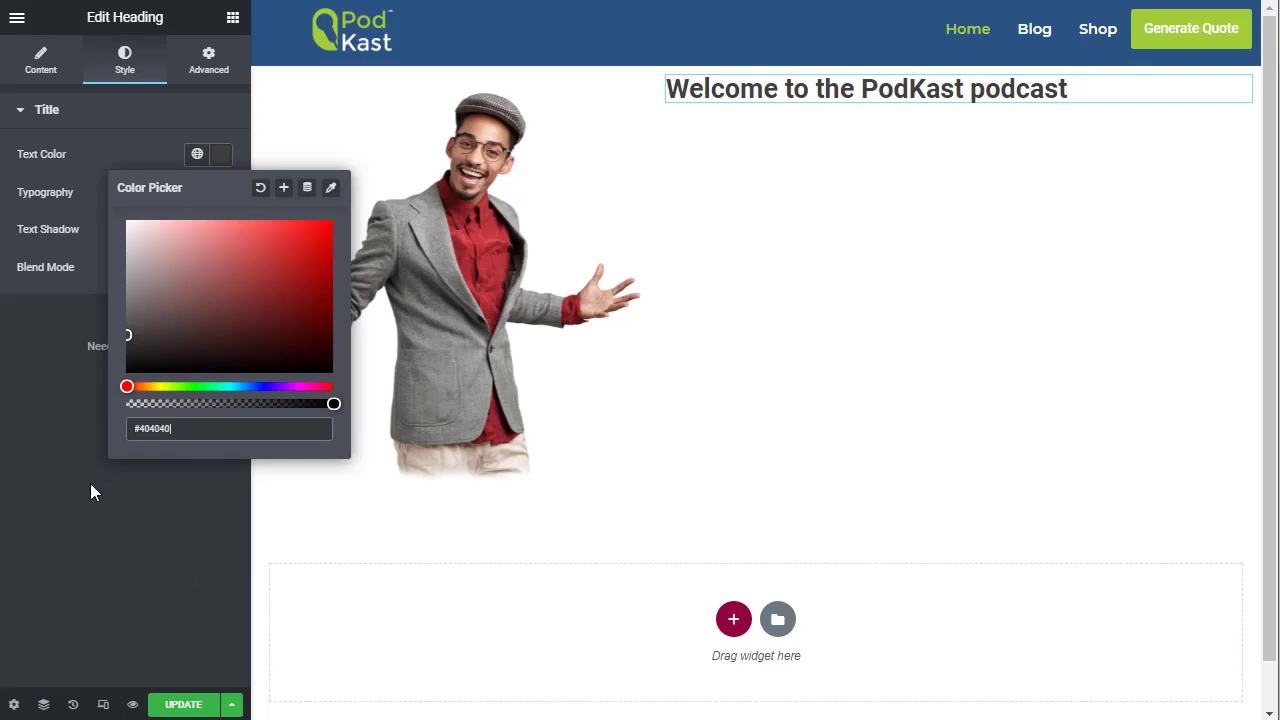
left_click(22, 470)
left_click(177, 706)
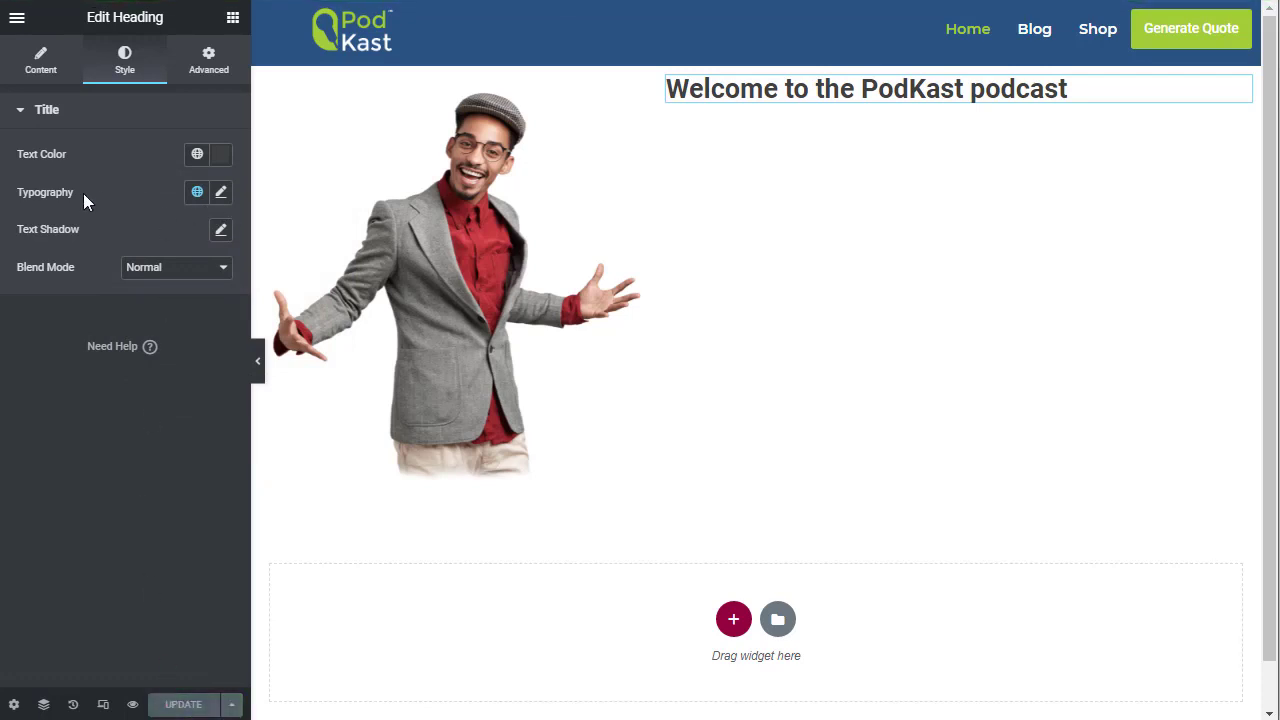
Set the heading's typography to the Montserrat font family at 66 px.
left_click(222, 194)
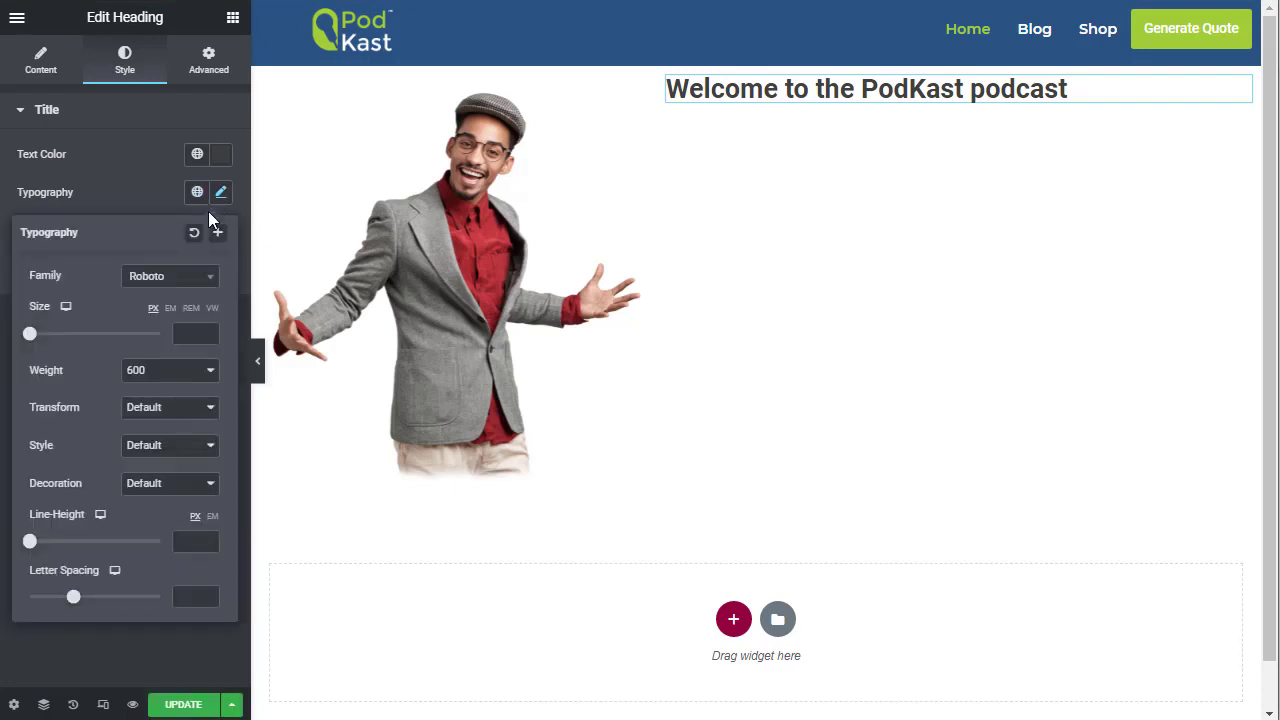
left_click(152, 287)
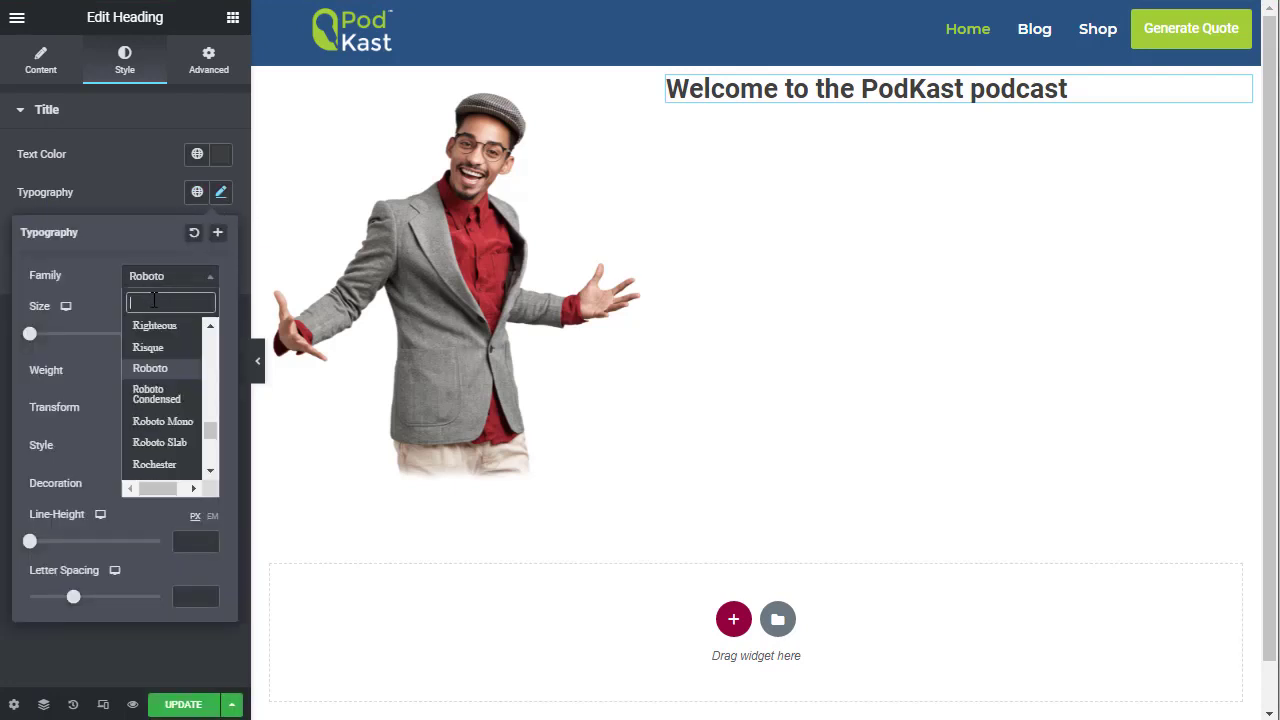
type("montserr")
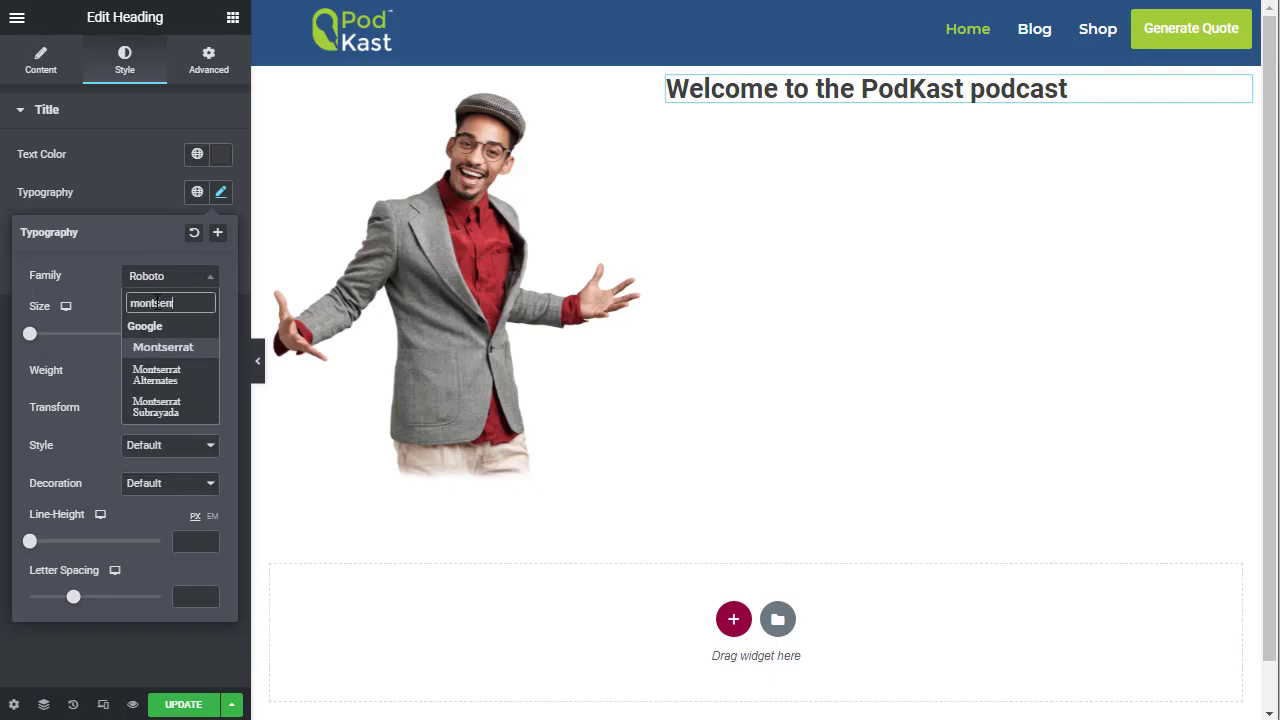
type("a")
key("Return")
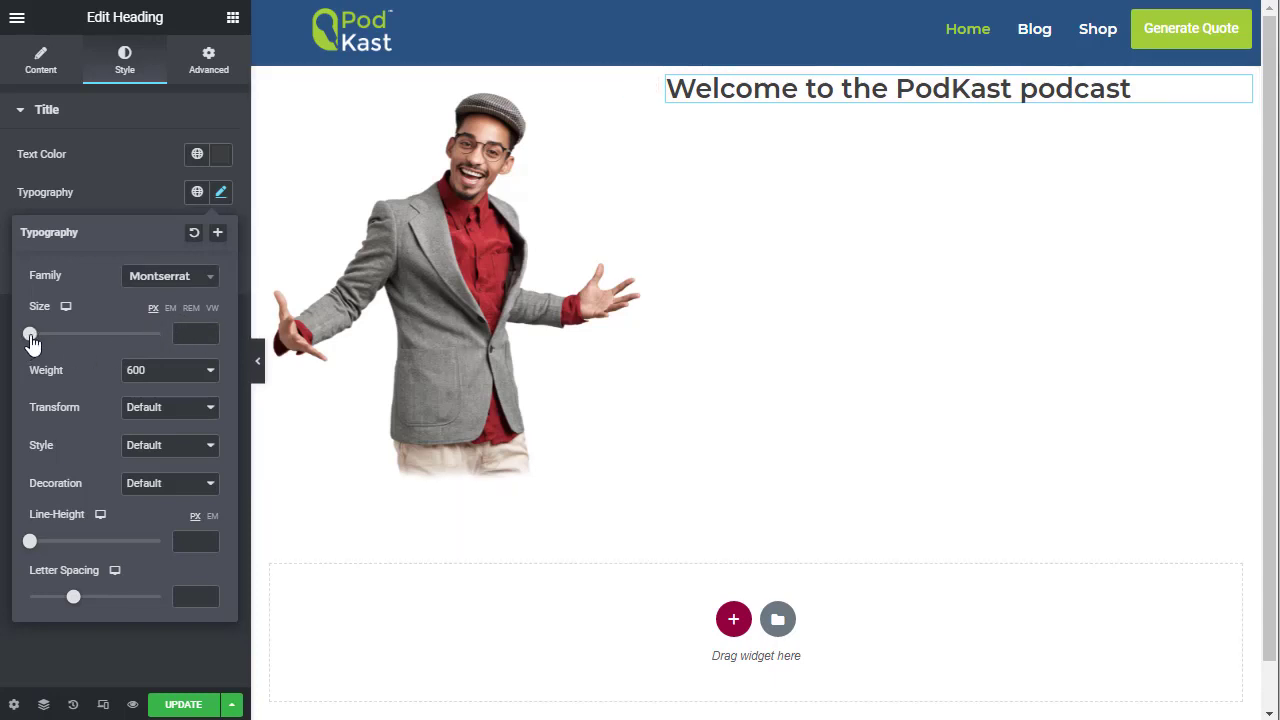
left_click_drag(31, 338, 76, 348)
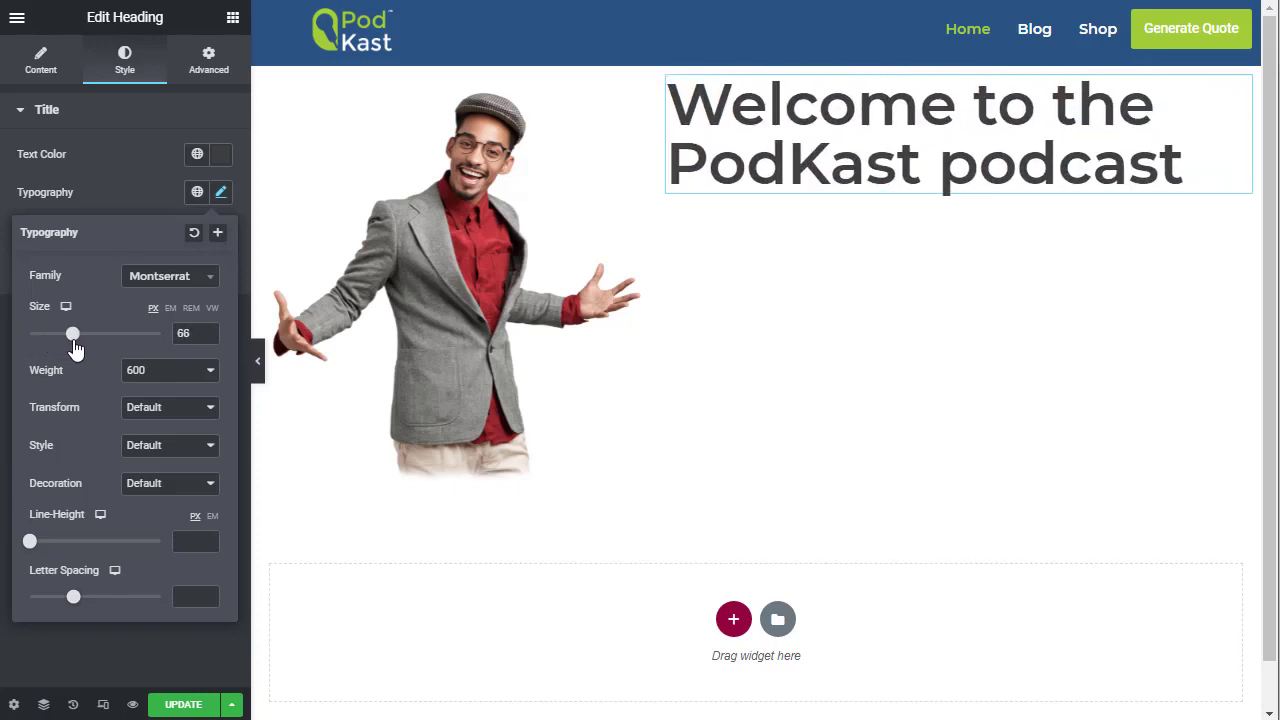
left_click(102, 194)
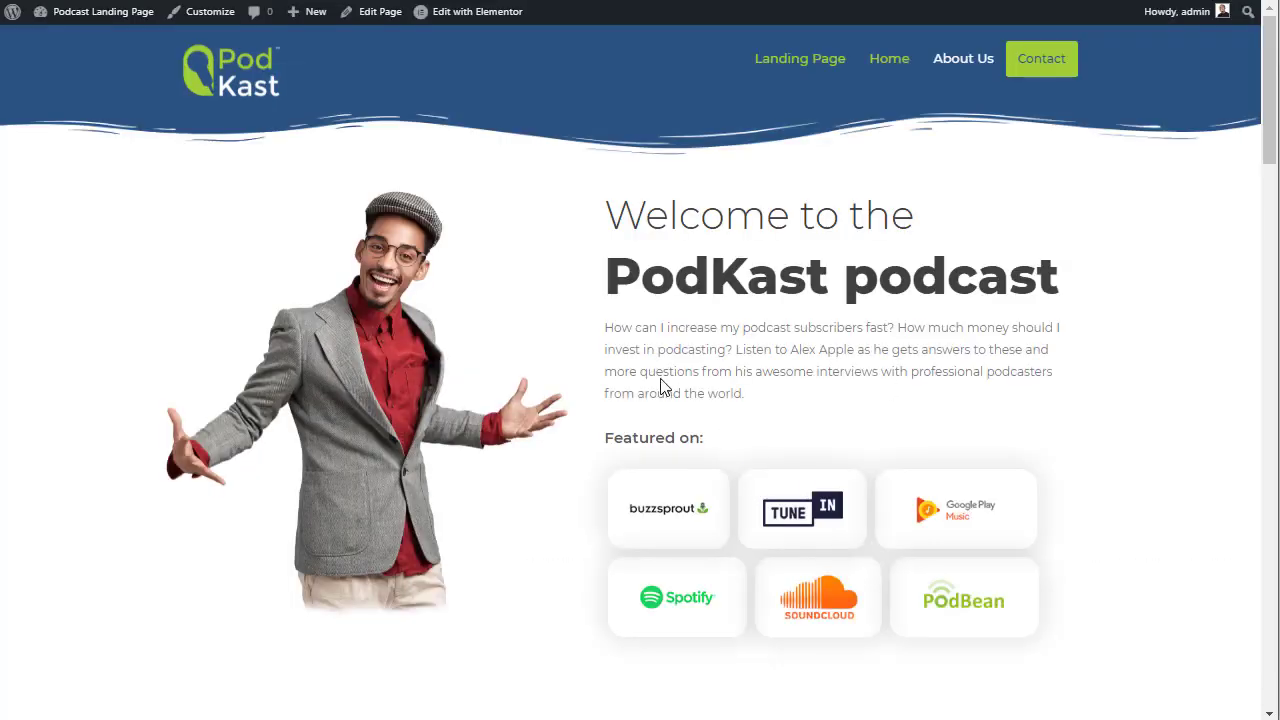
Copy the intro paragraph beginning "How can I increase my podcast subscribers fast?" from the finished podcast landing page.
left_click_drag(605, 327, 771, 400)
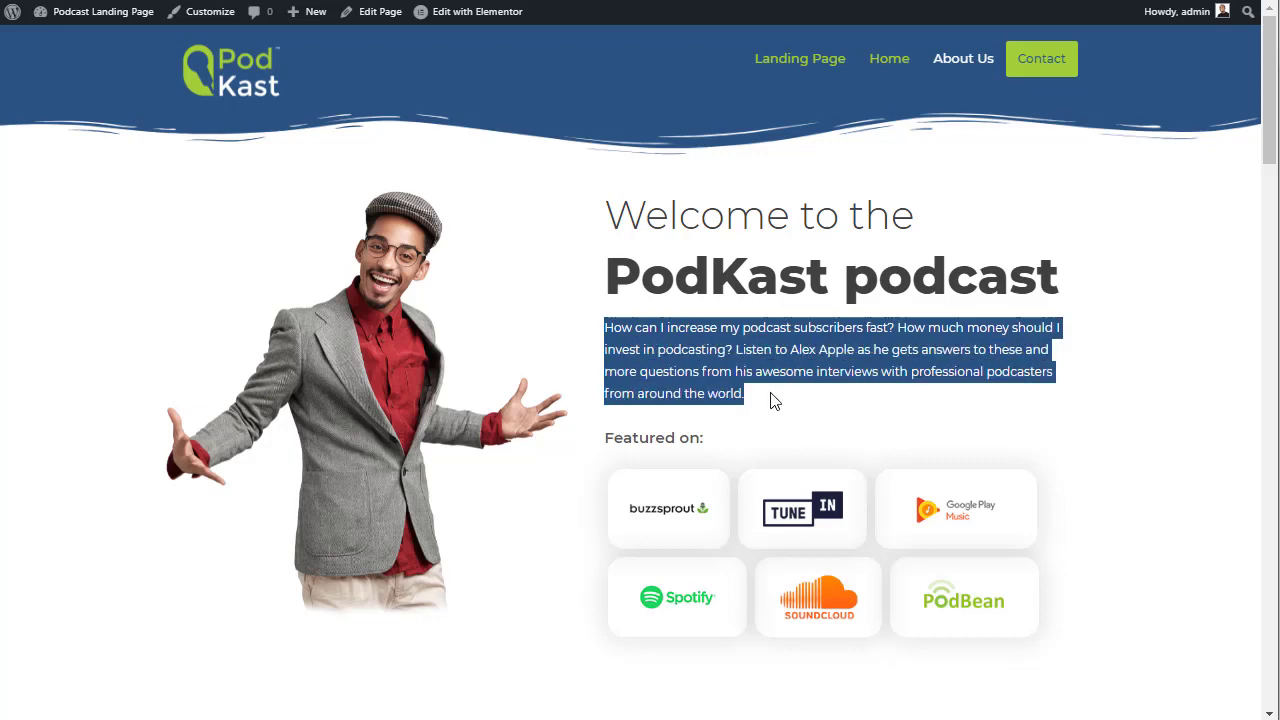
right_click(676, 348)
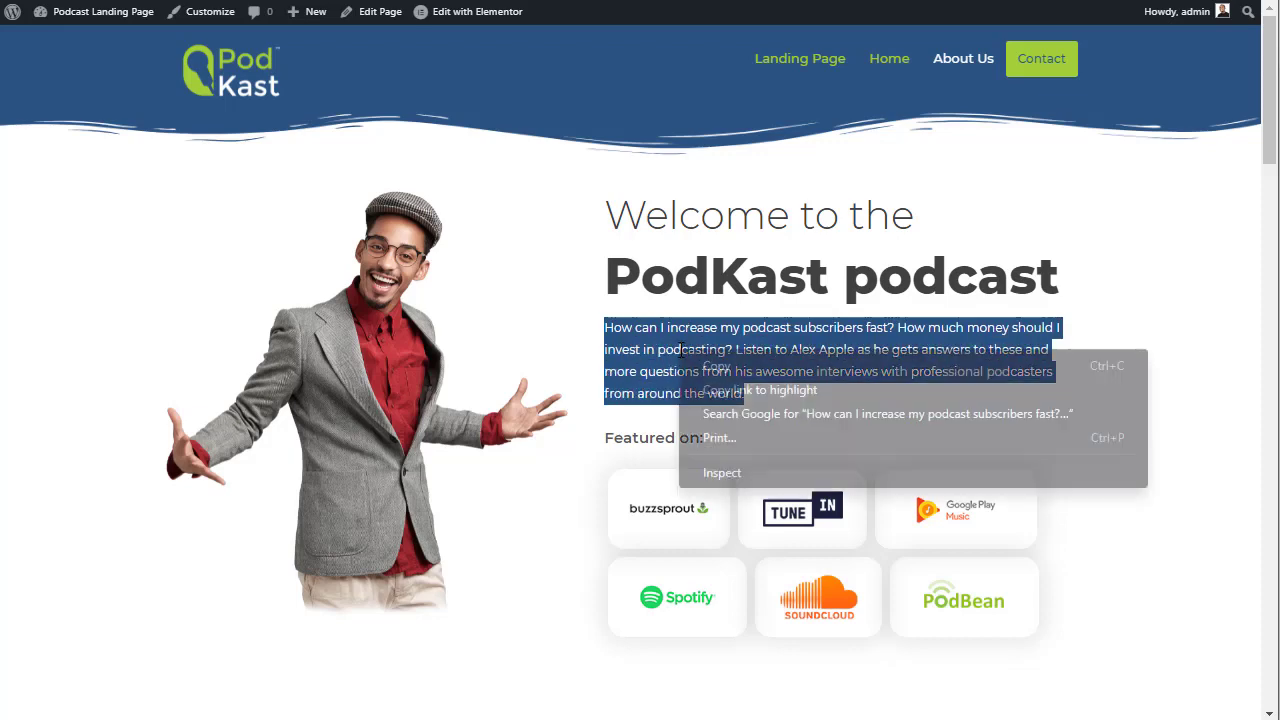
left_click(770, 363)
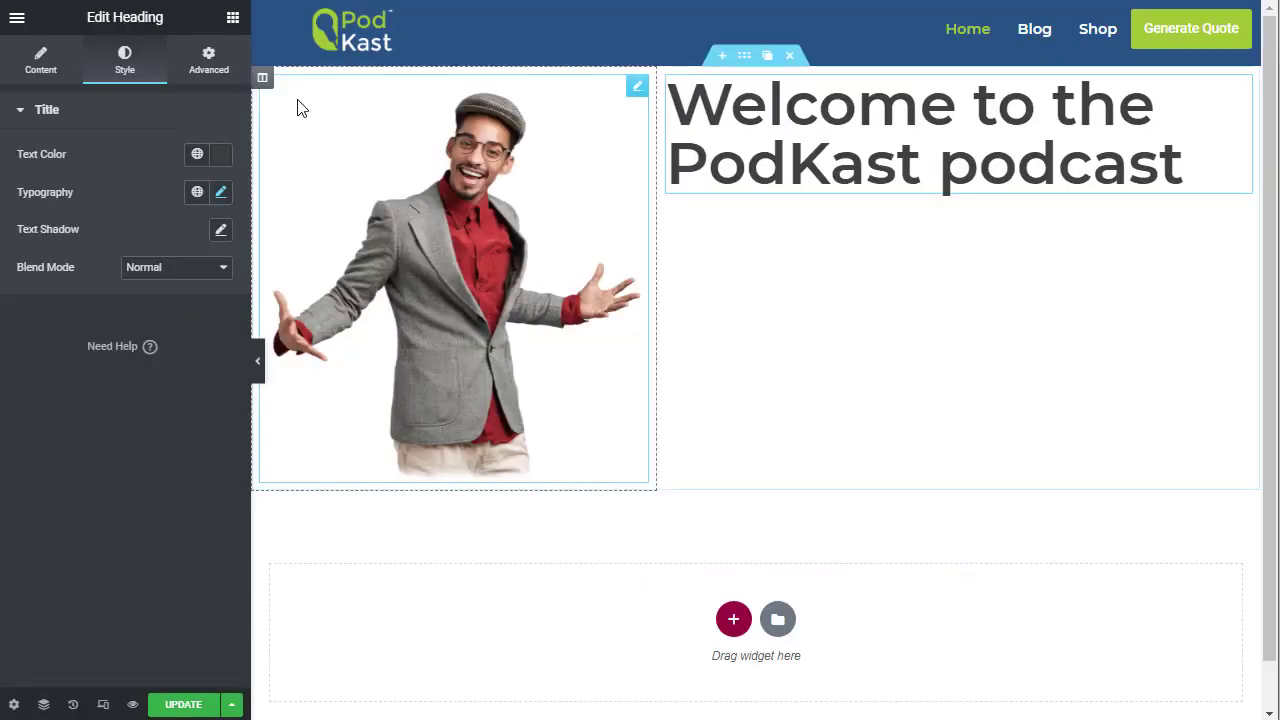
Add a Text Editor widget below the heading, replace its placeholder text with the copied intro paragraph, and update the page.
left_click(233, 20)
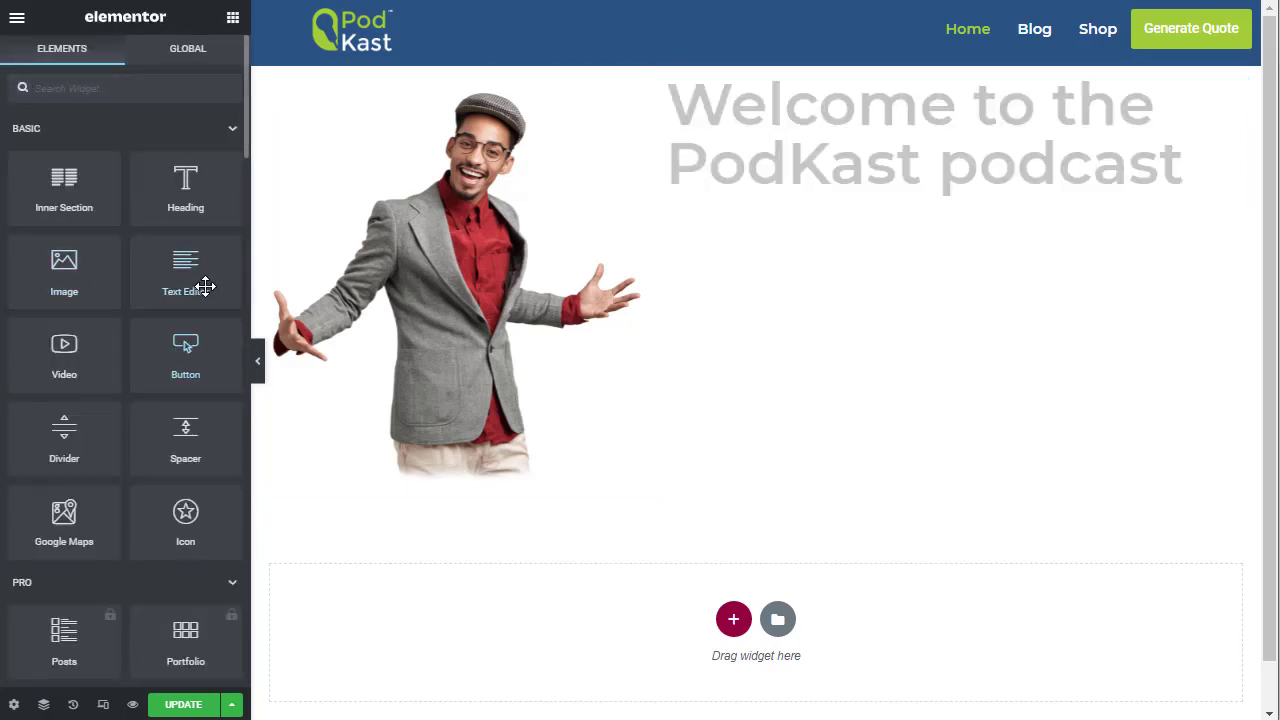
left_click_drag(184, 263, 921, 195)
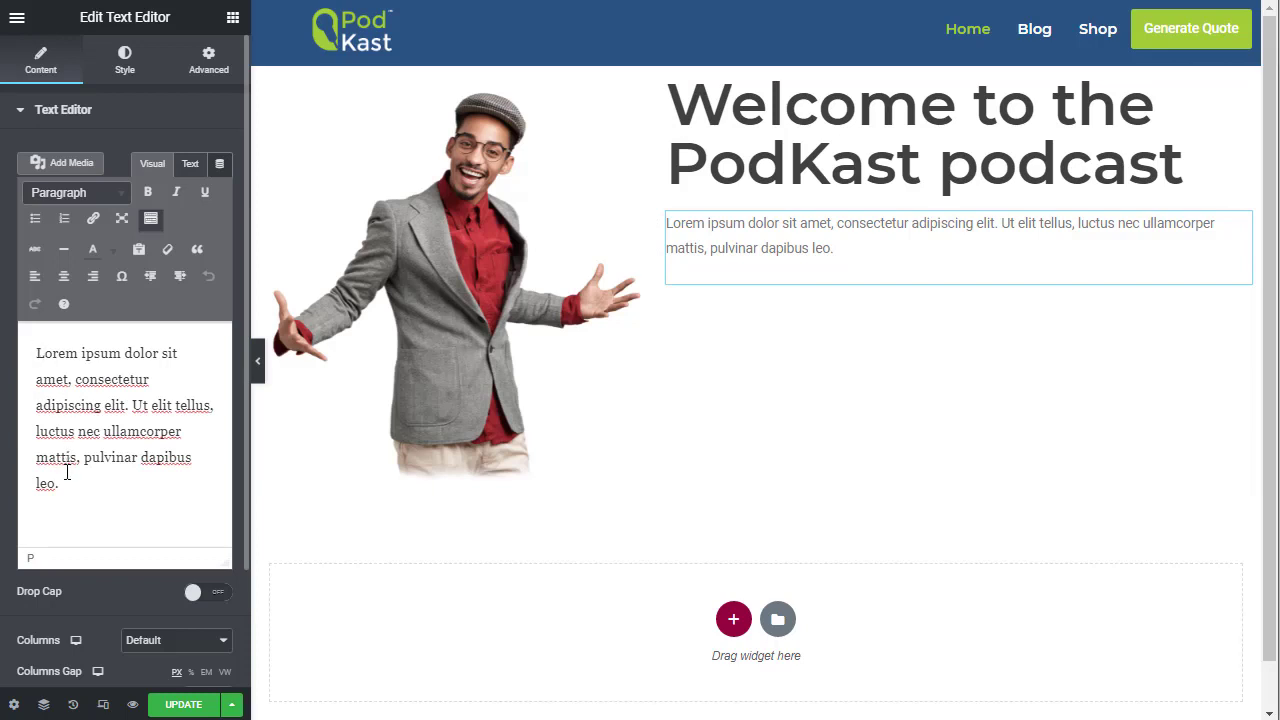
left_click_drag(61, 485, 29, 329)
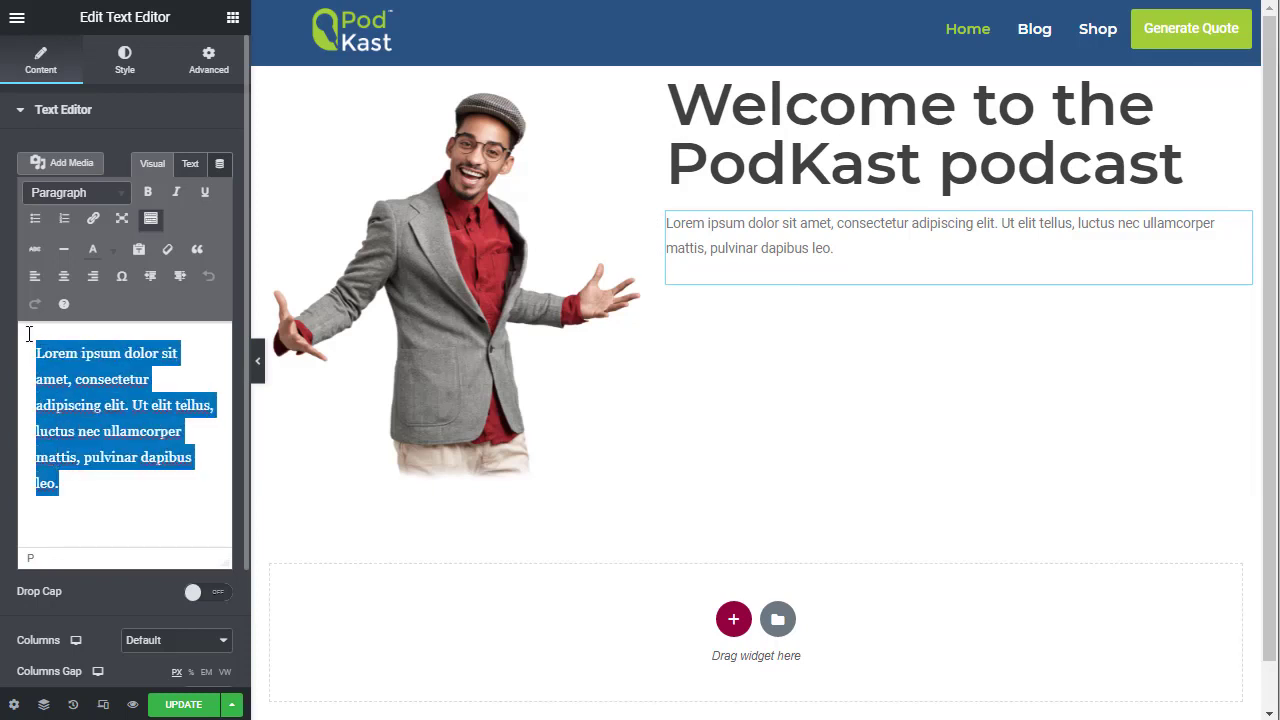
key("BackSpace")
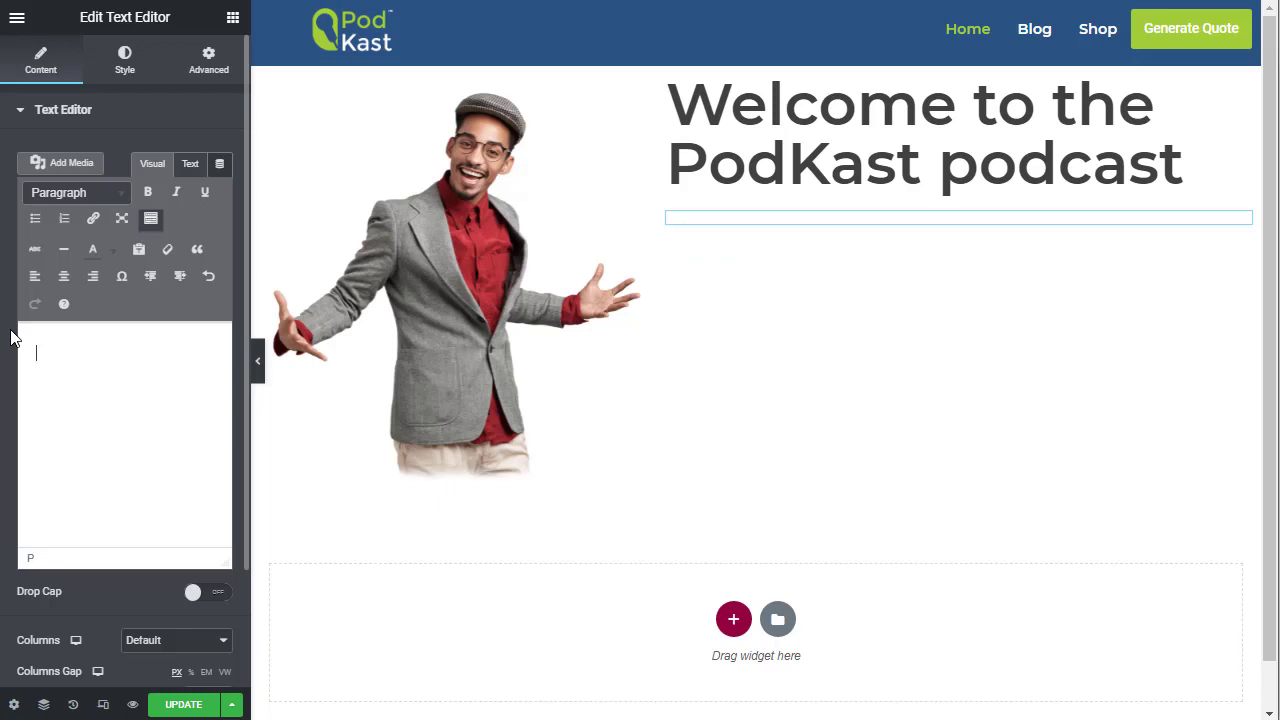
key("ctrl+v")
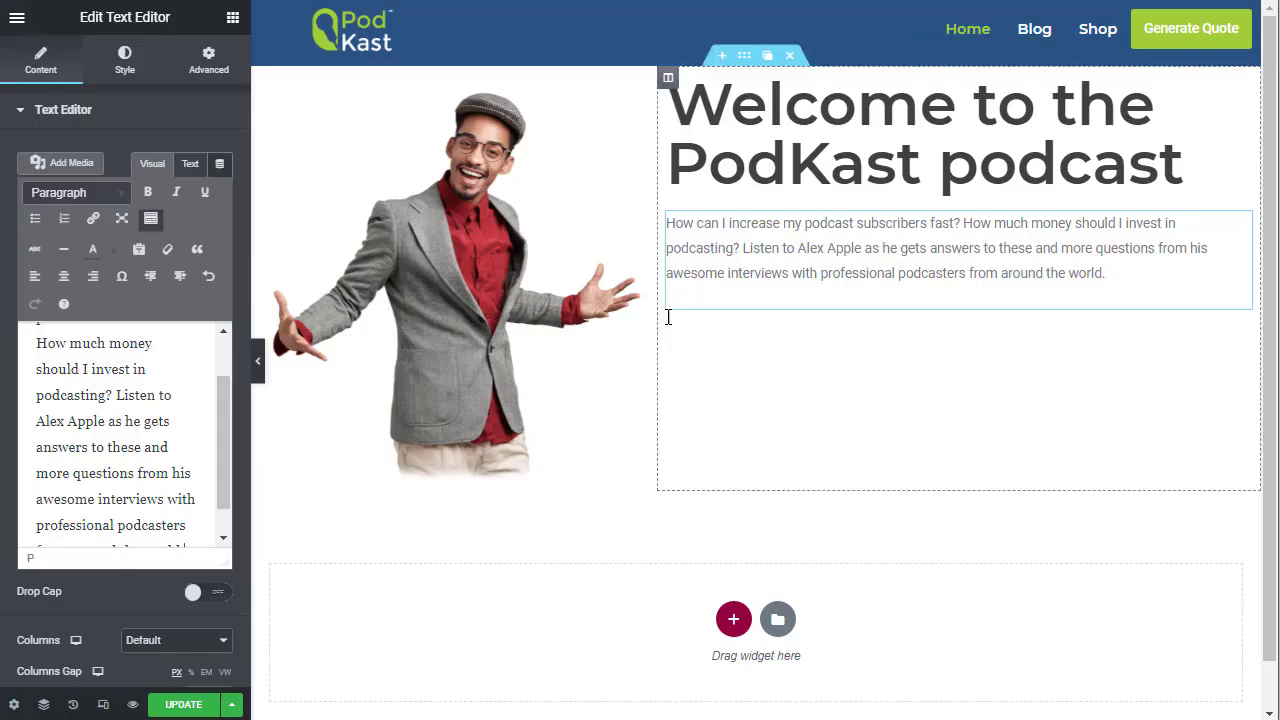
left_click(184, 706)
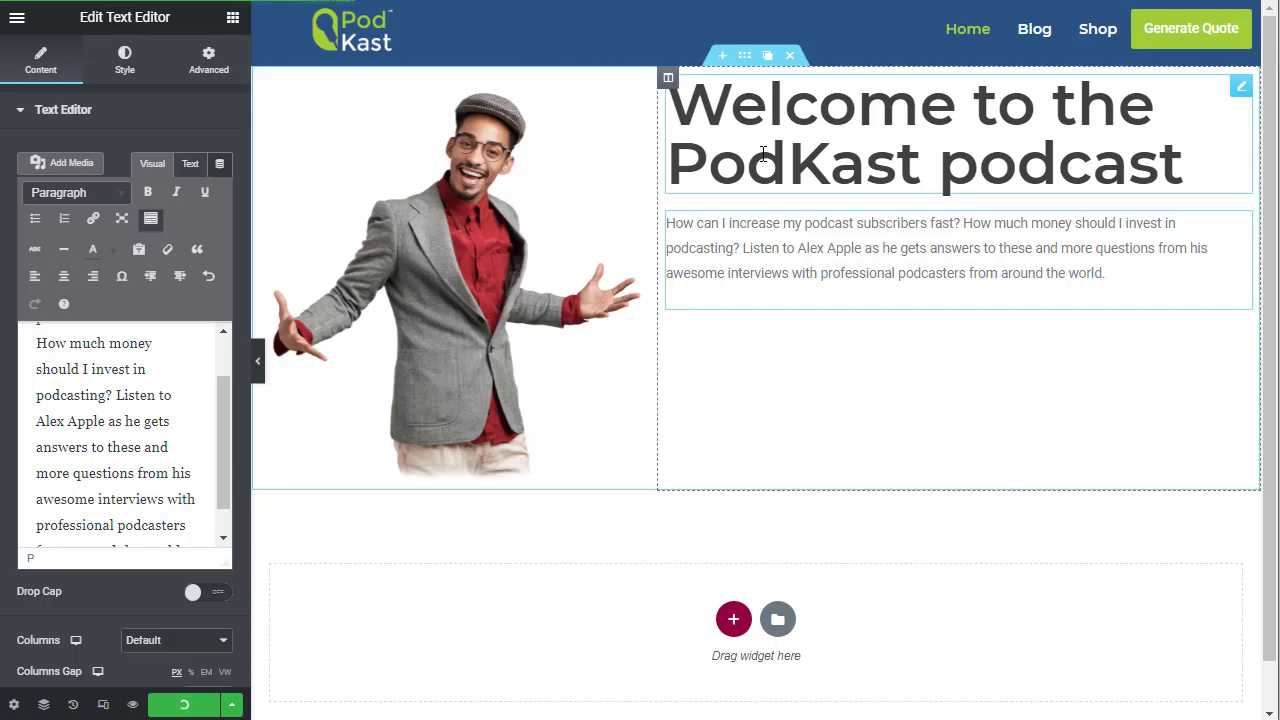
Set the "Welcome to the PodKast podcast" heading's HTML tag to H1, then update and preview the page.
left_click(805, 113)
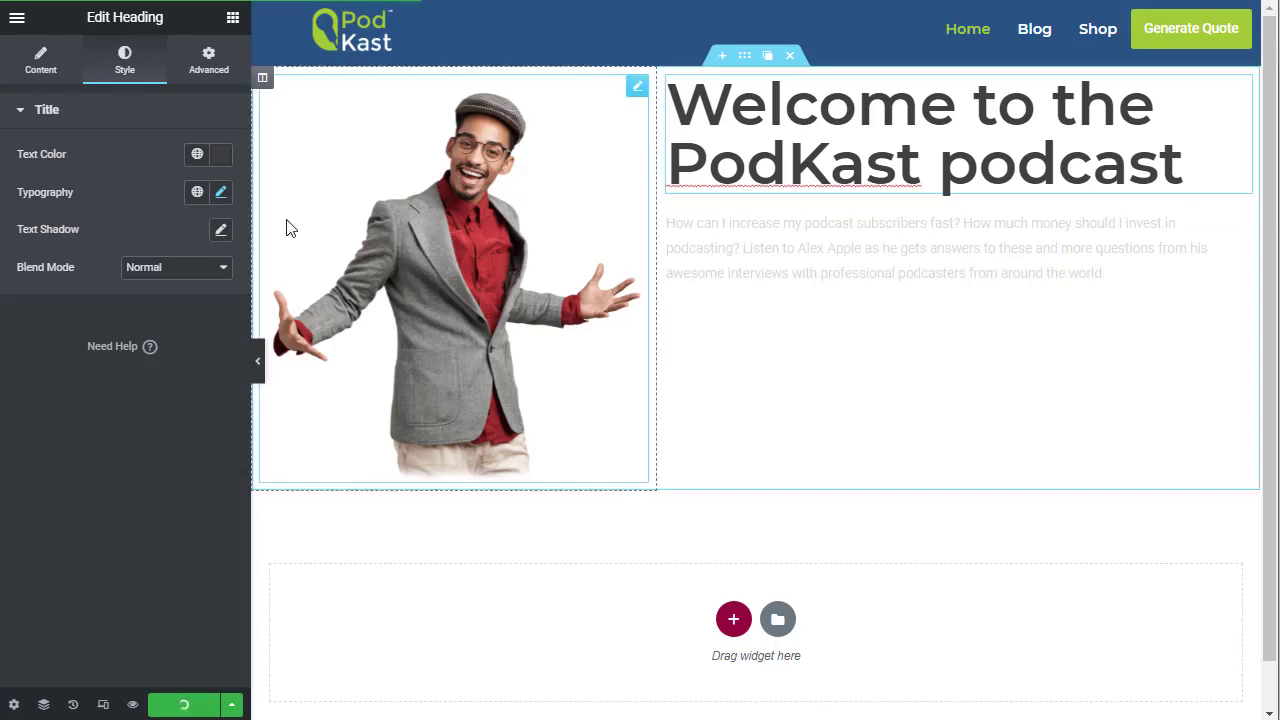
left_click(45, 66)
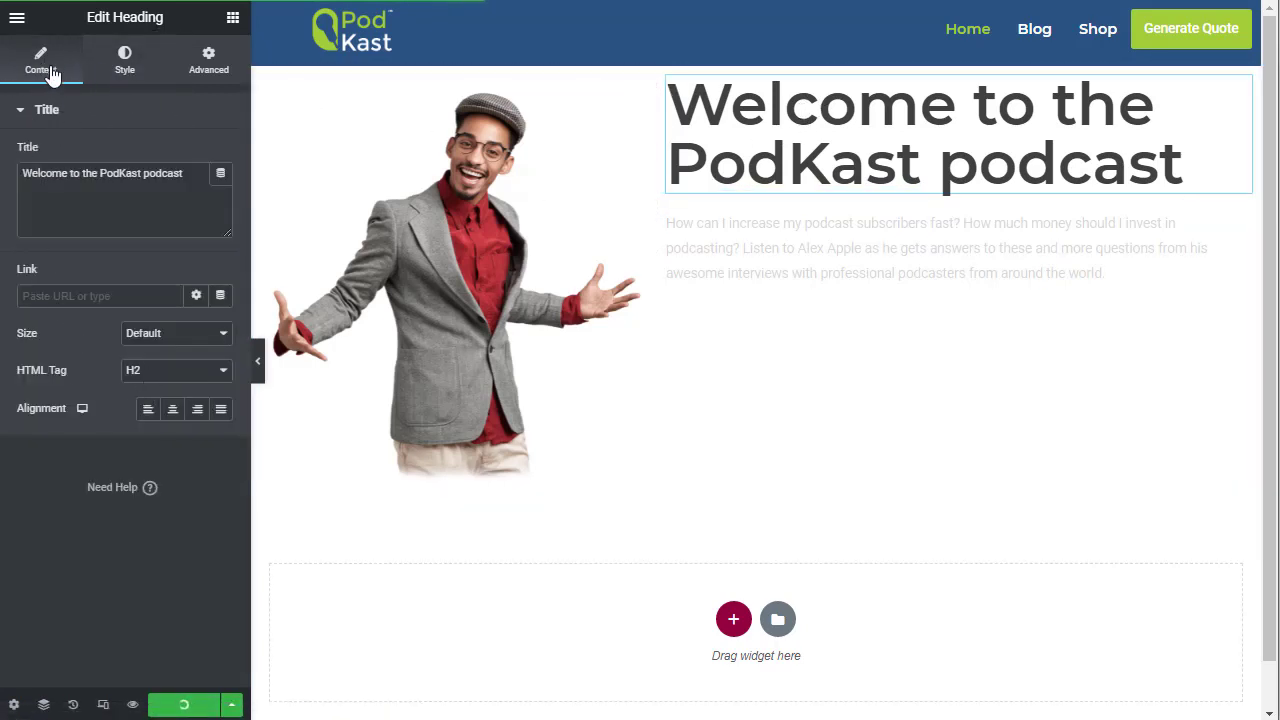
left_click(826, 110)
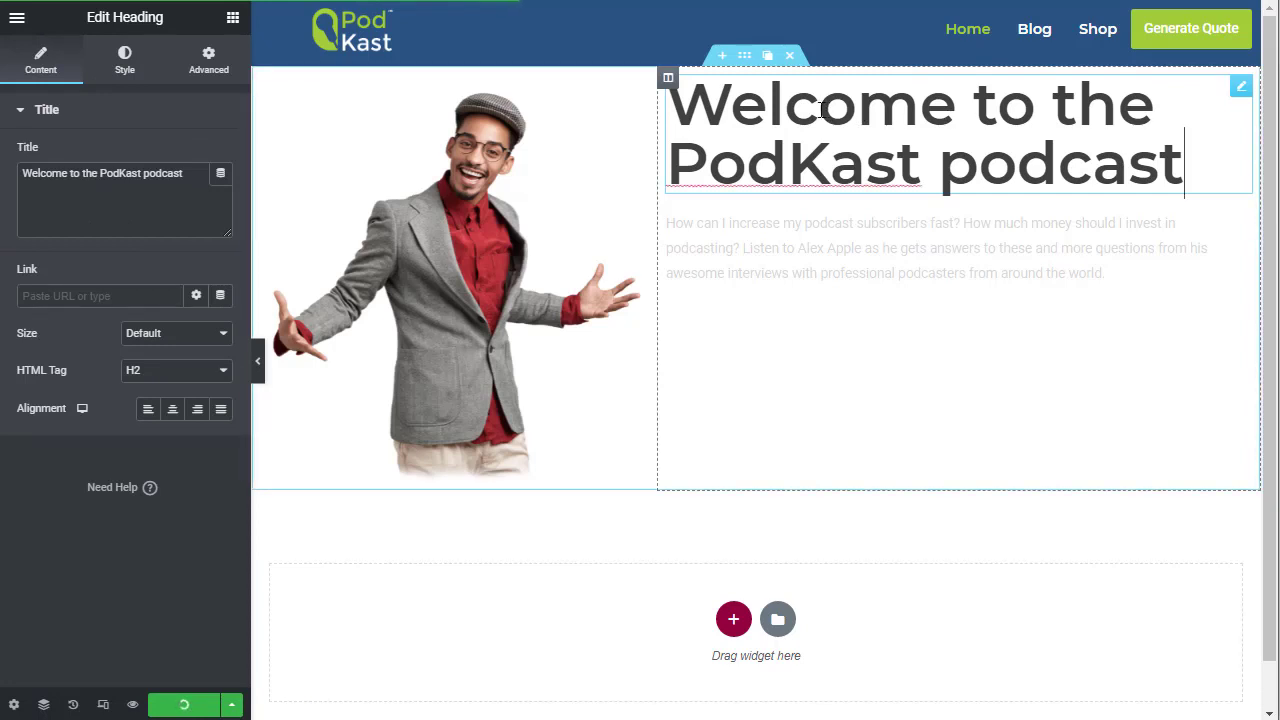
left_click(38, 62)
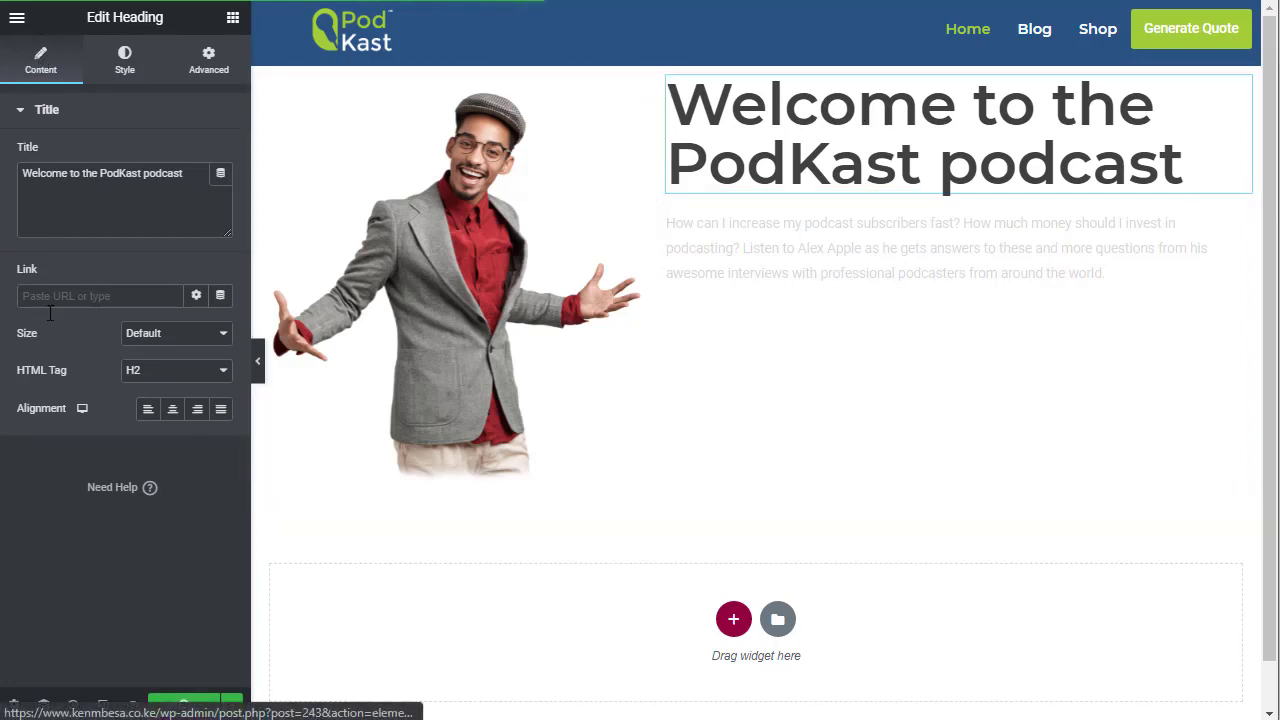
left_click(163, 374)
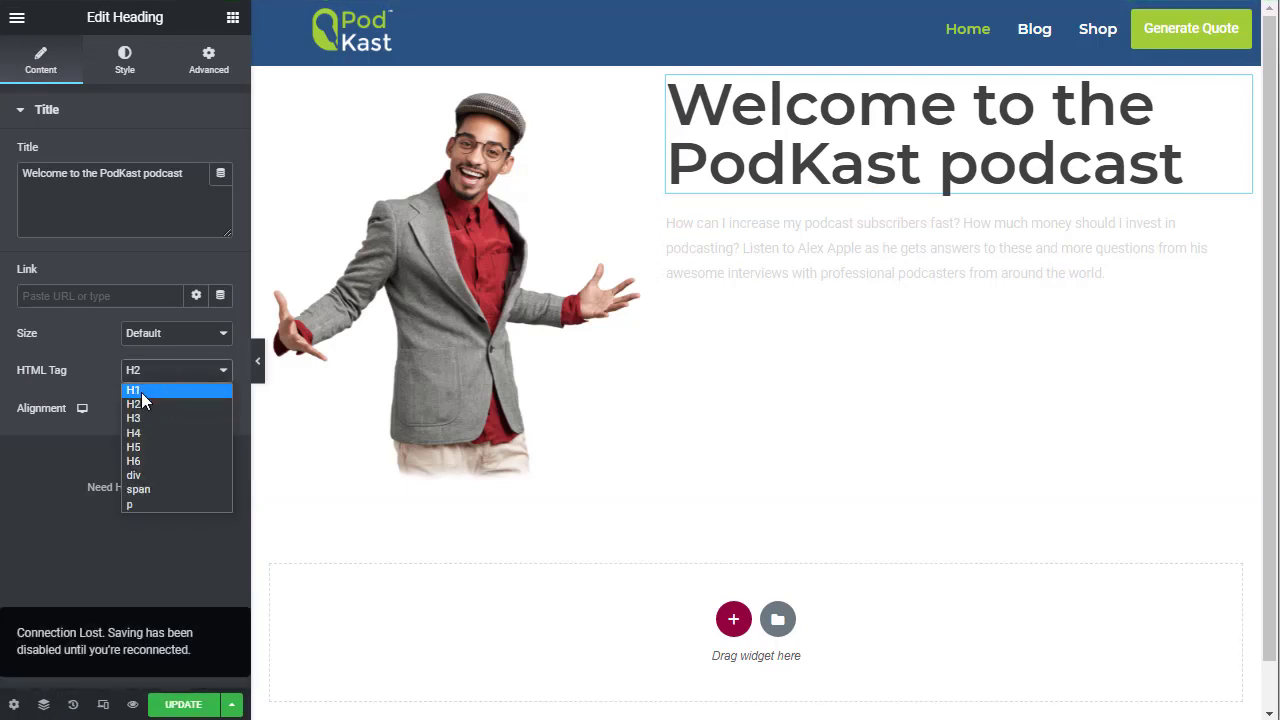
left_click(147, 391)
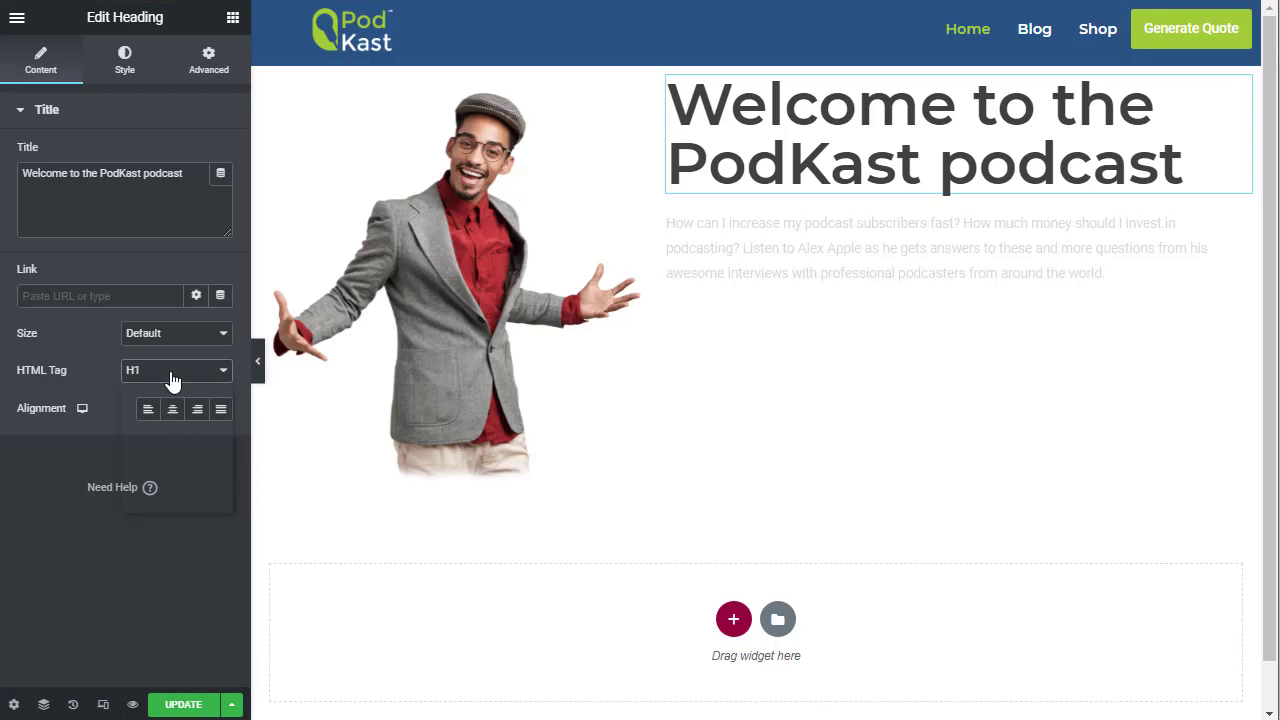
left_click(171, 373)
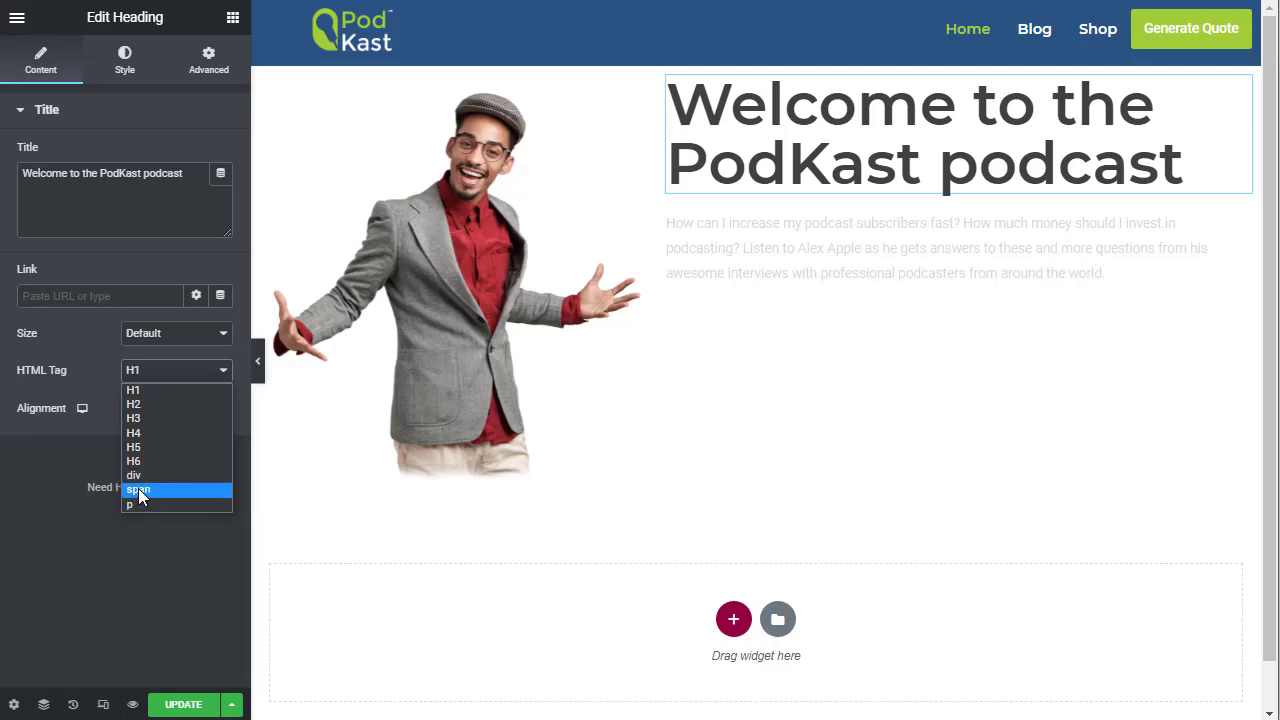
left_click(144, 391)
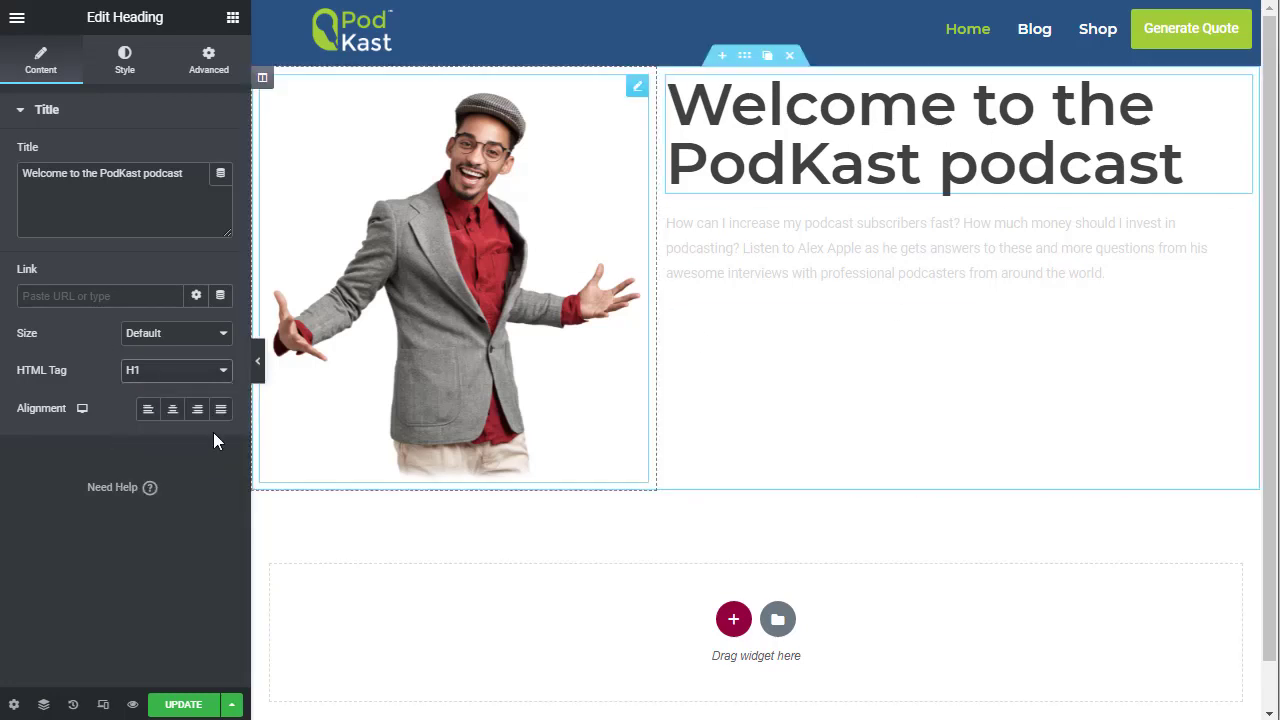
left_click(184, 700)
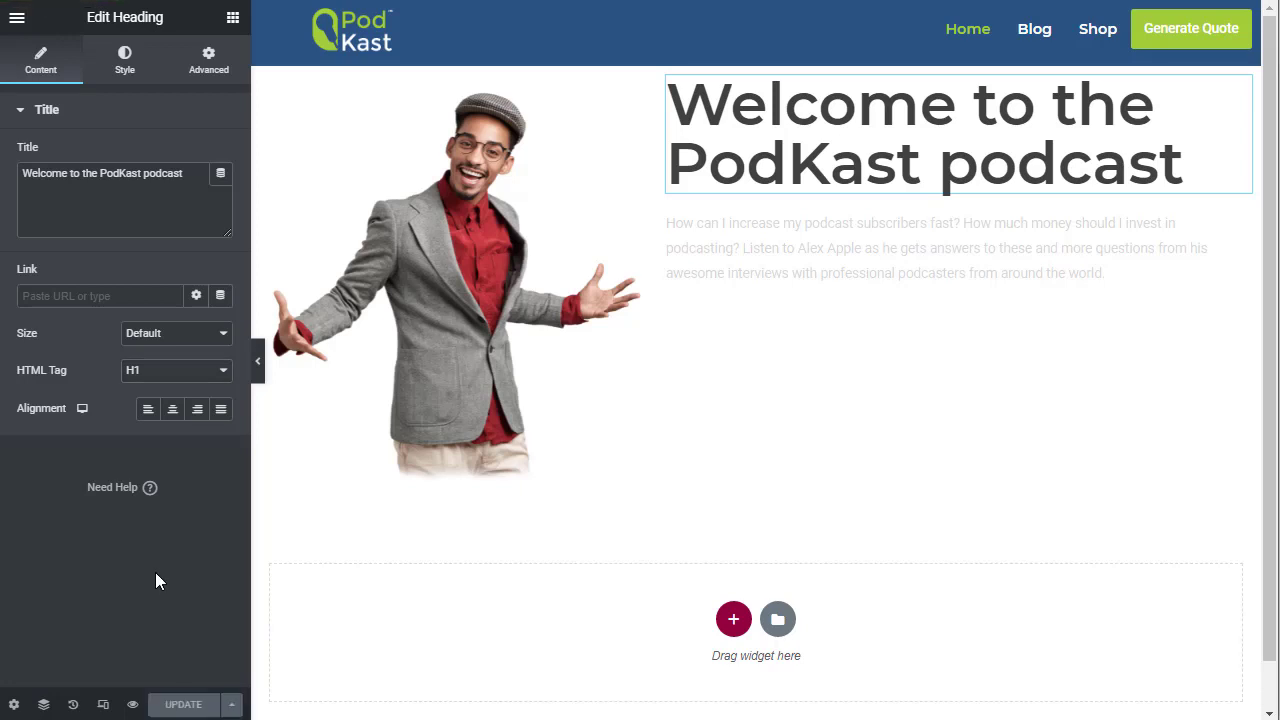
left_click(133, 705)
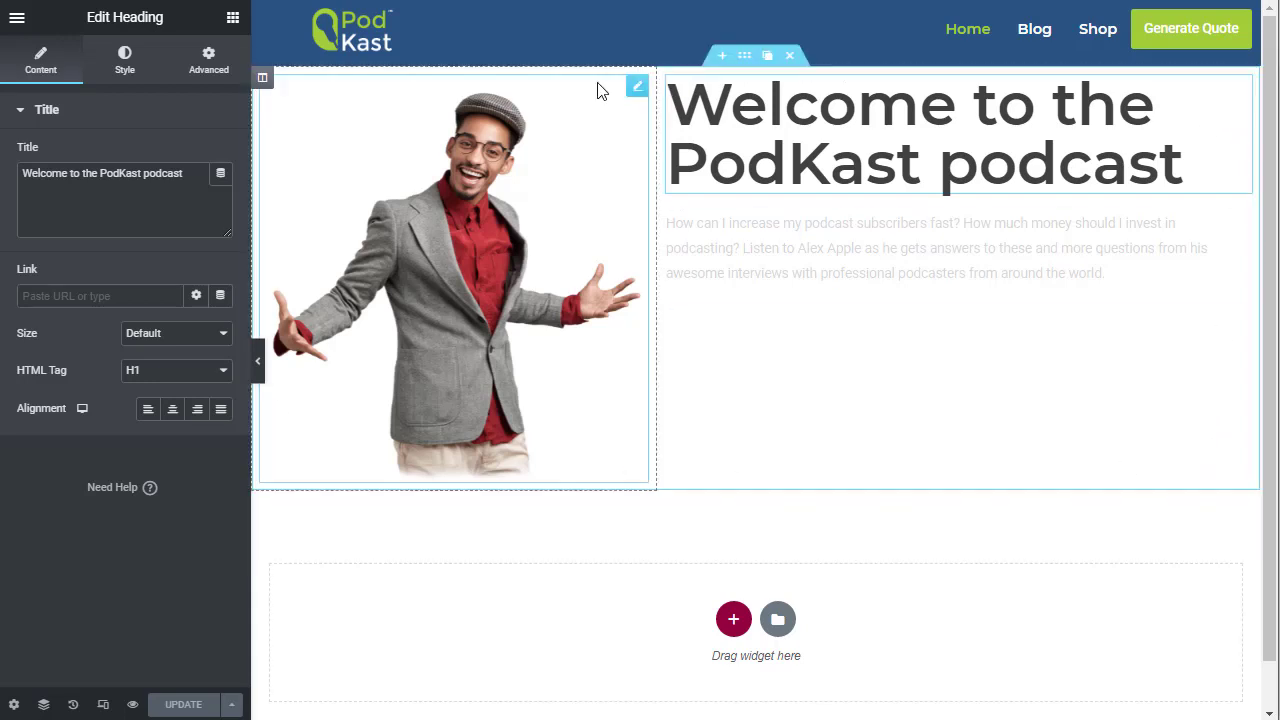
Unlink the hero section's margin values and set its top margin to 80 px, then update and preview the page.
left_click(745, 57)
right_click(745, 62)
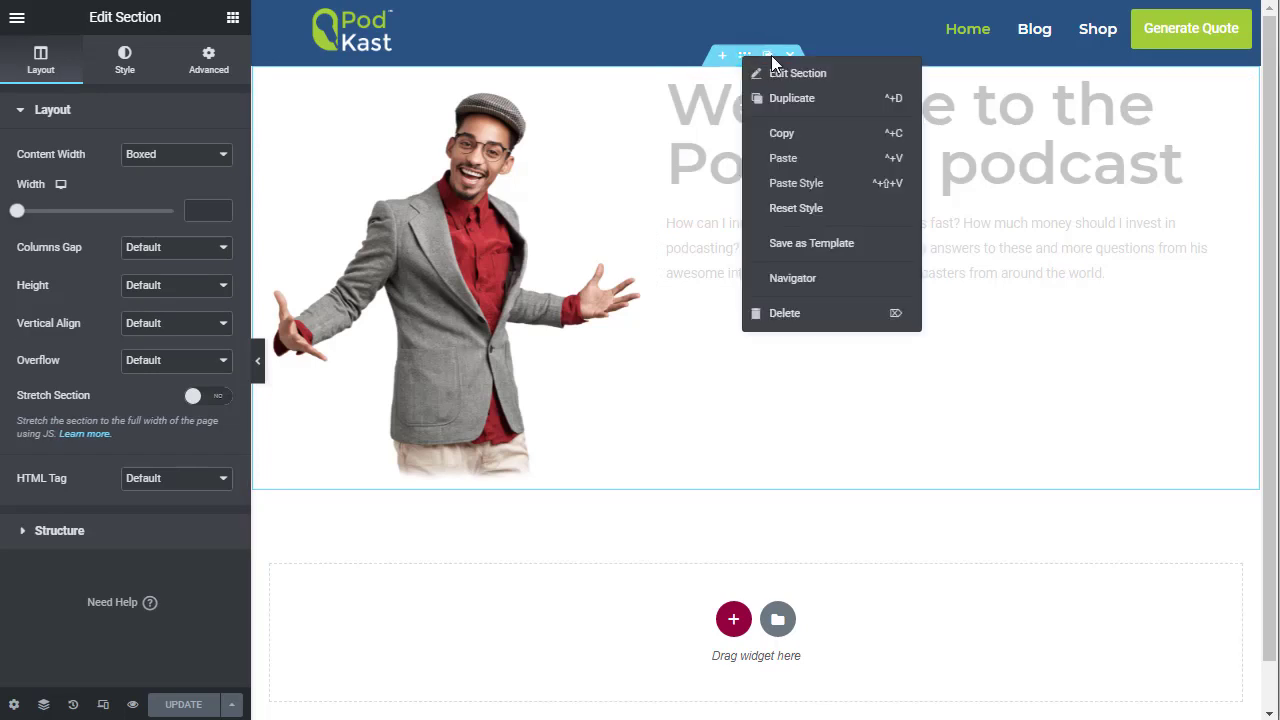
left_click(788, 75)
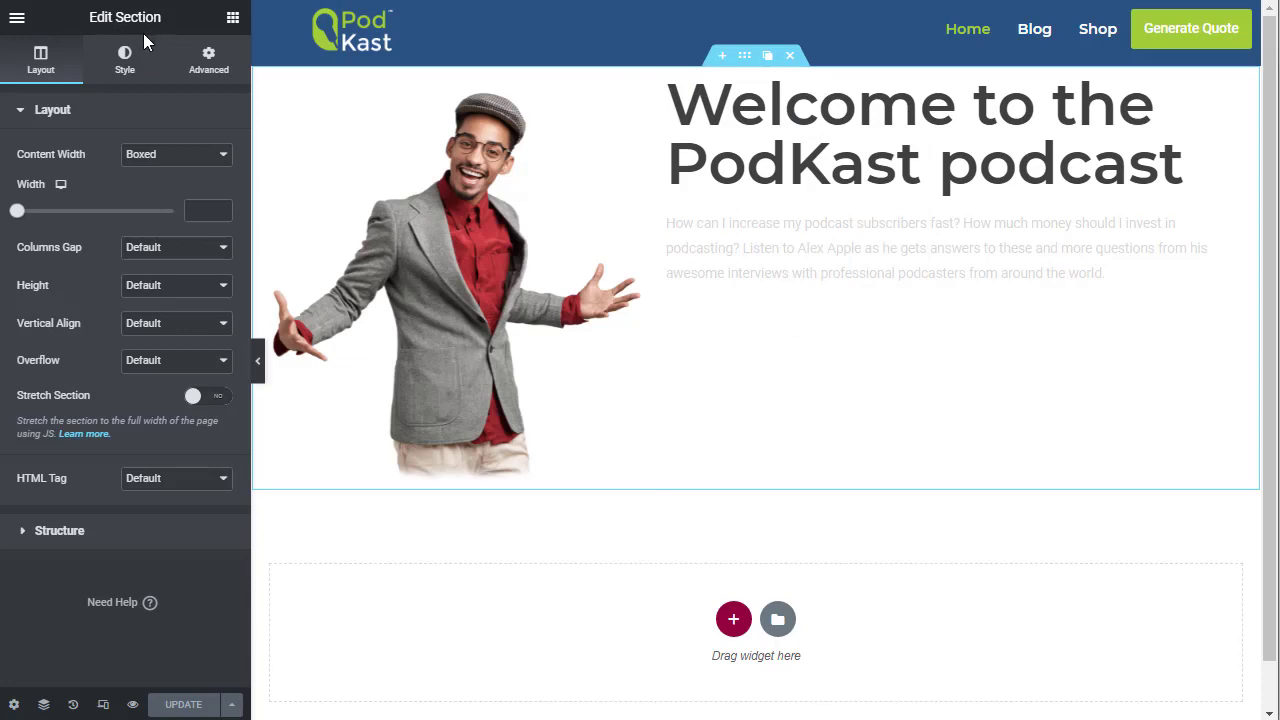
left_click(209, 68)
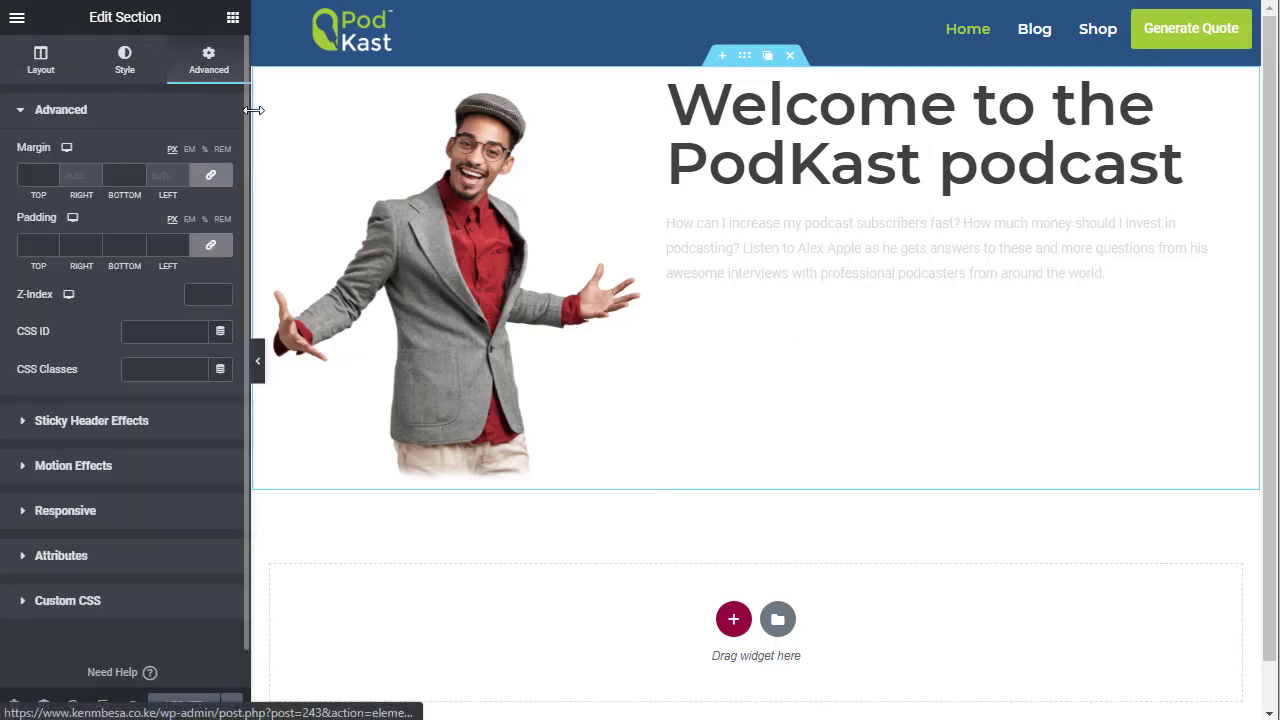
left_click(213, 177)
left_click(31, 176)
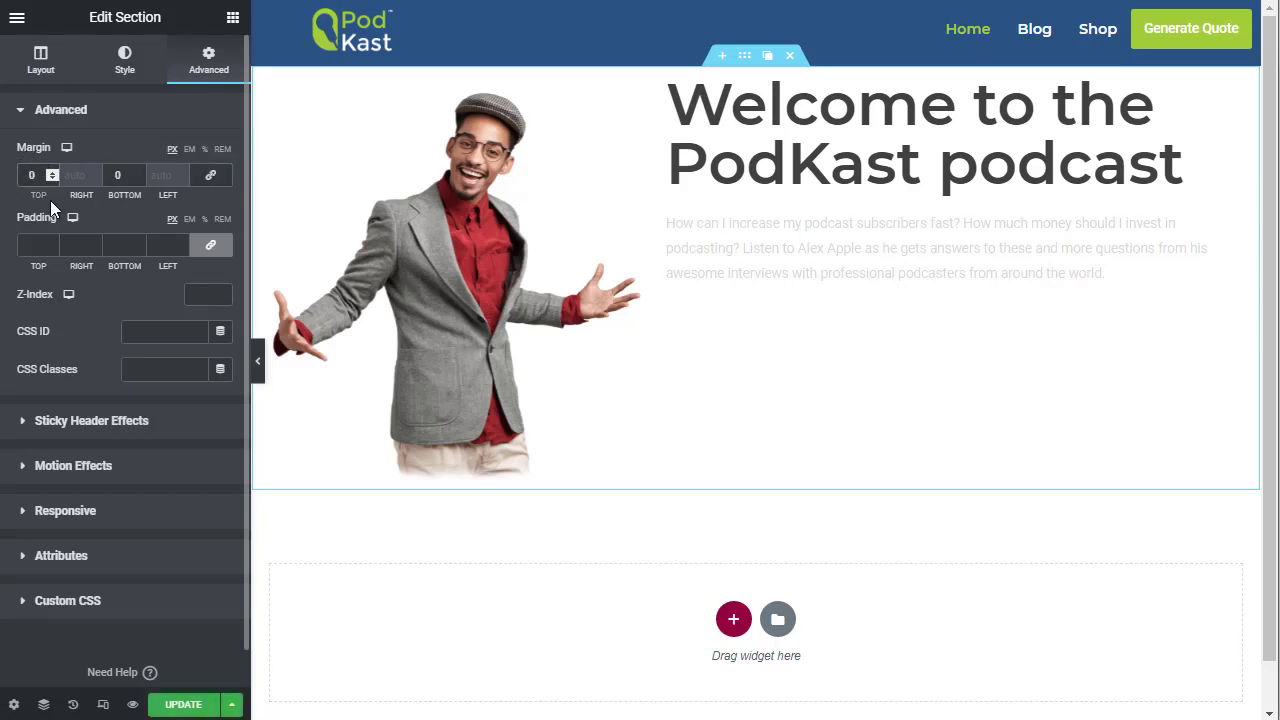
type("100")
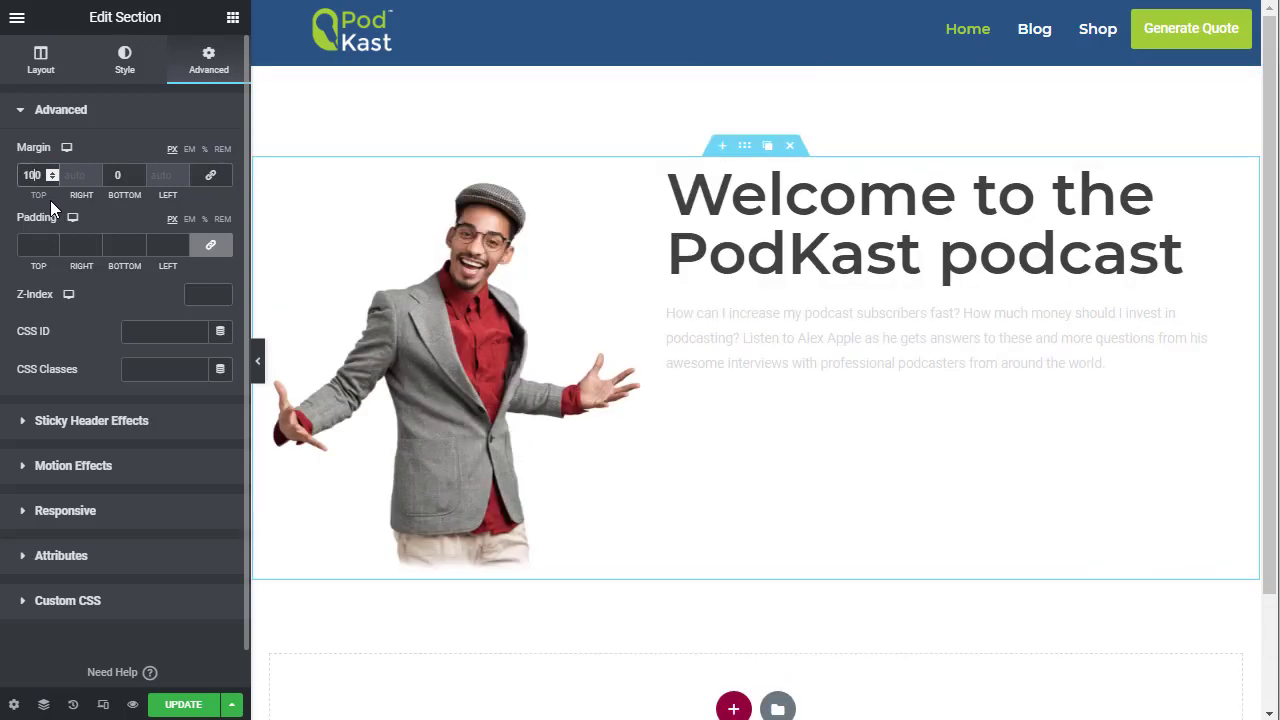
key("BackSpace")
key("BackSpace")
type("80")
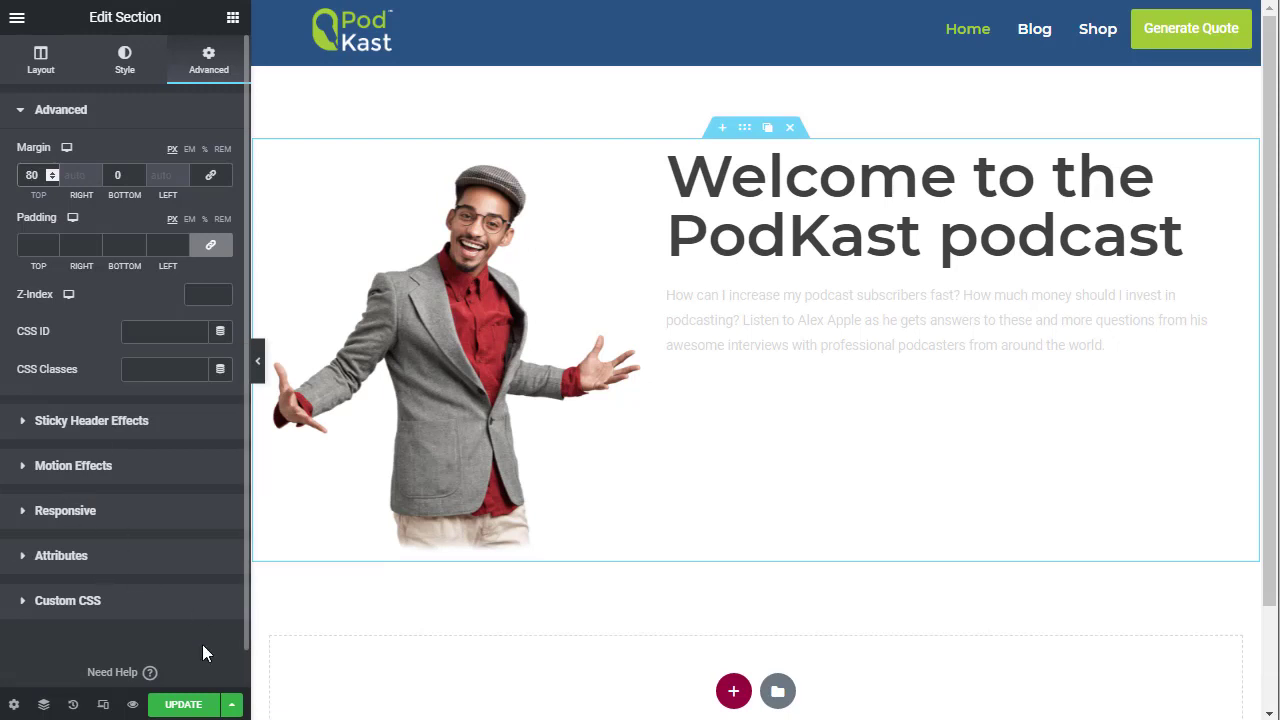
left_click(183, 706)
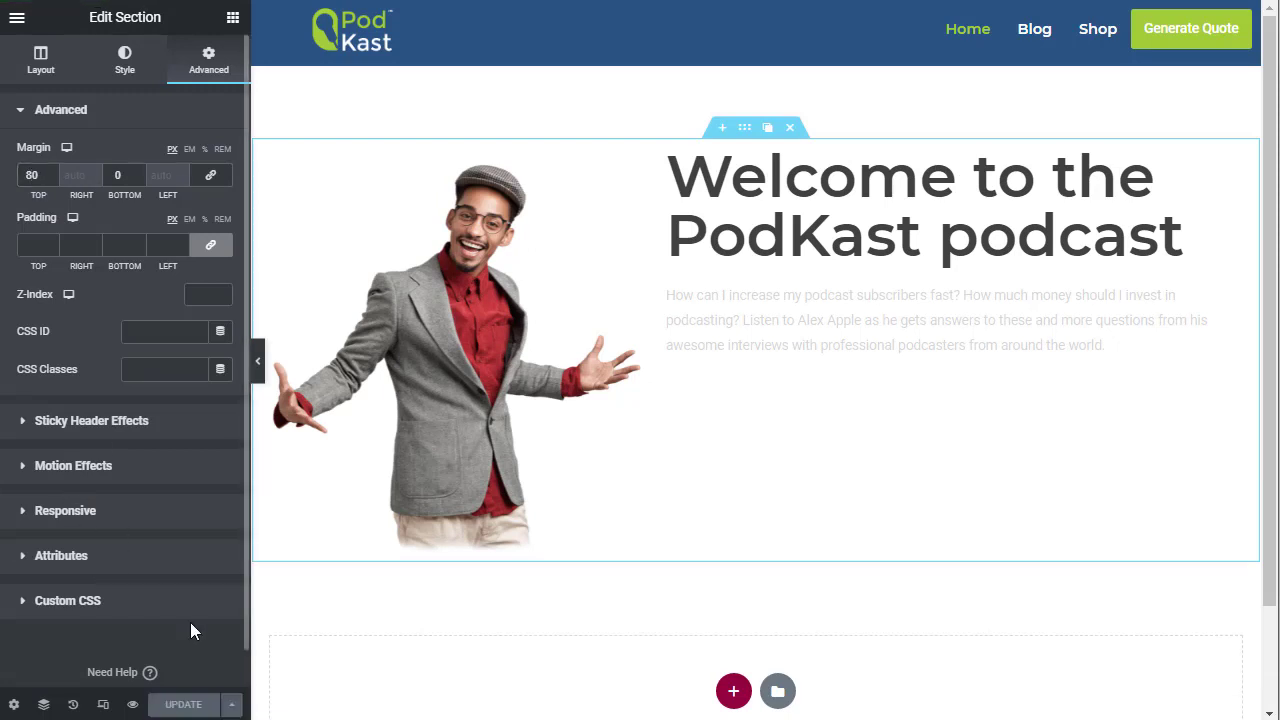
left_click(133, 705)
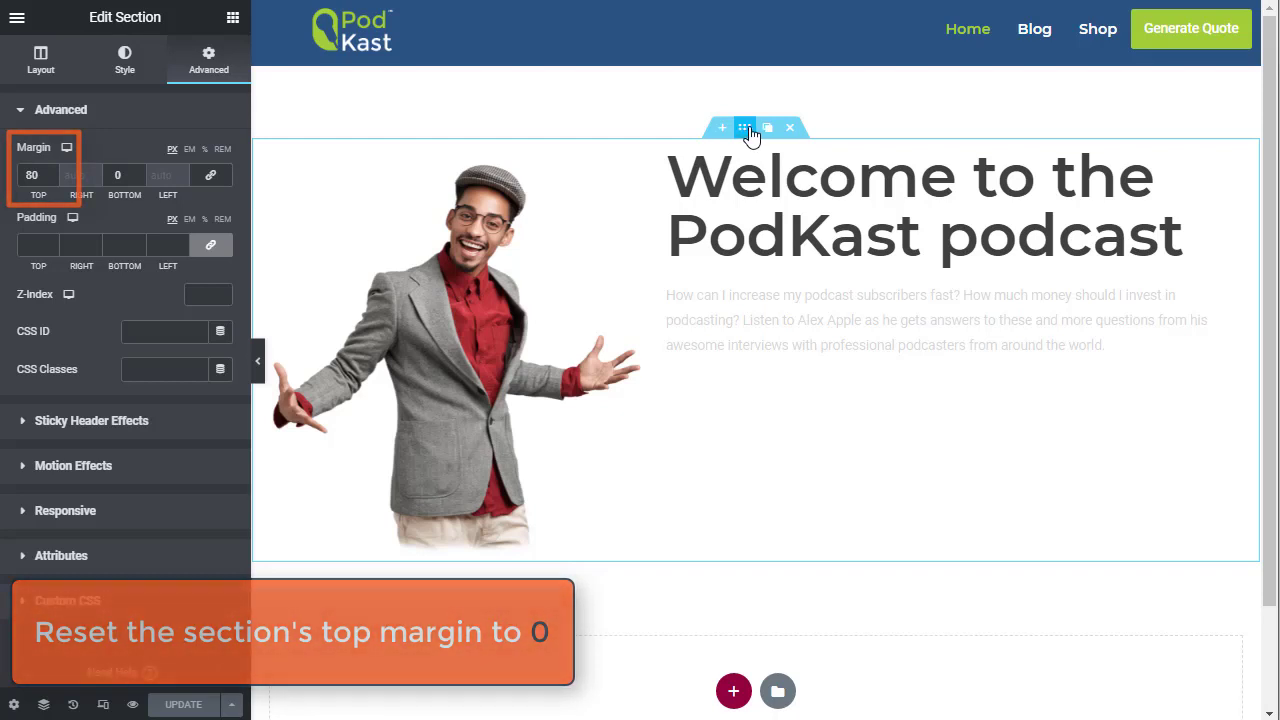
Reset the hero section's top margin to 0.
double_click(30, 175)
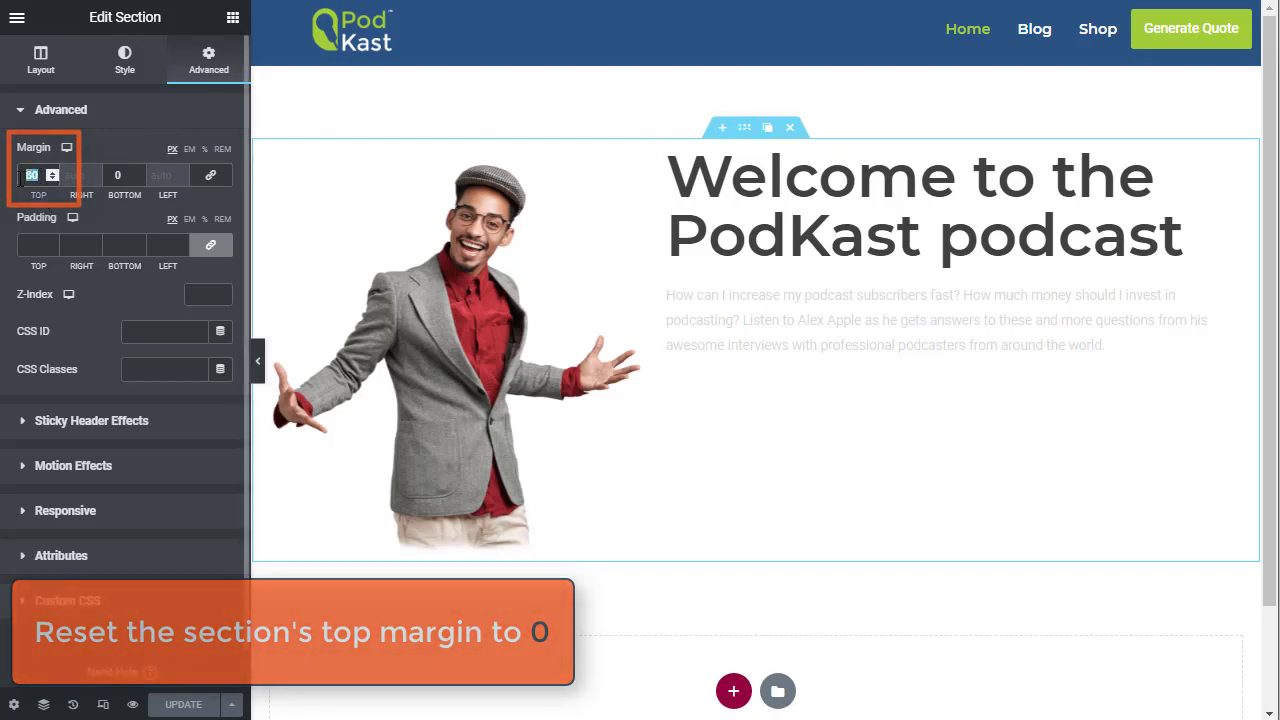
type("0")
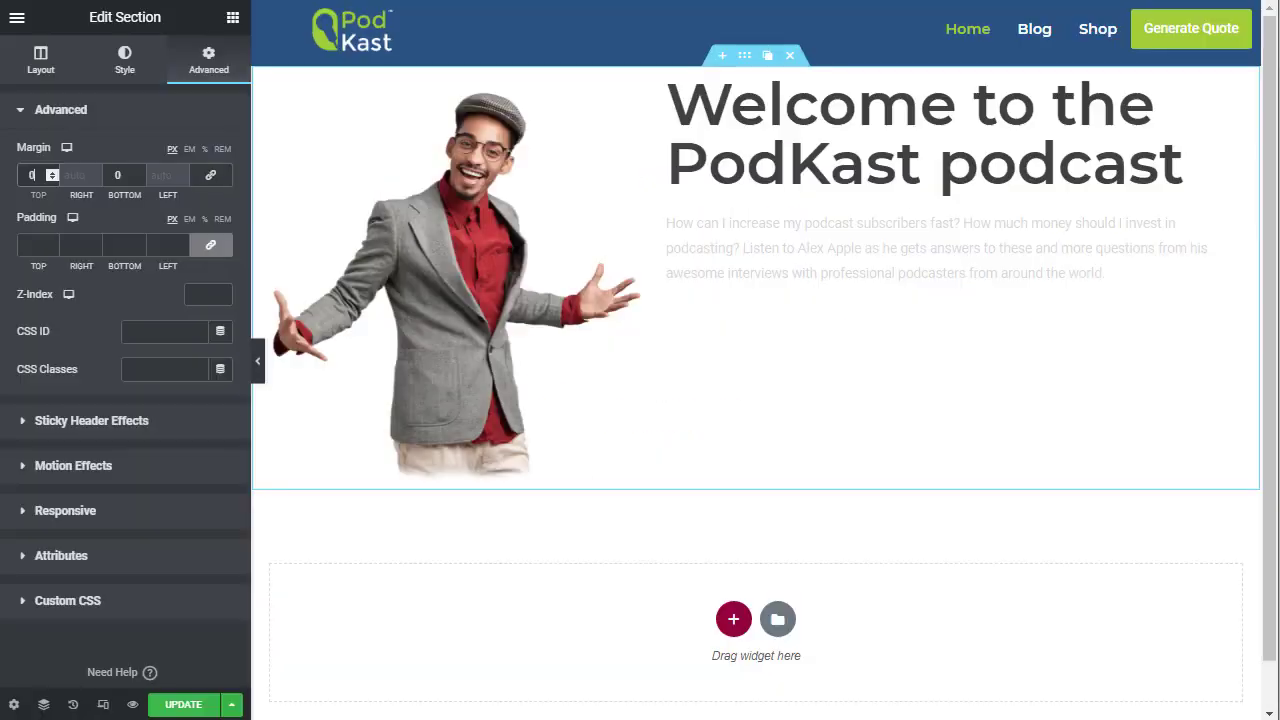
Unlink the margin values of the column holding the heading and intro text, and set its top margin to 70 px.
left_click(668, 78)
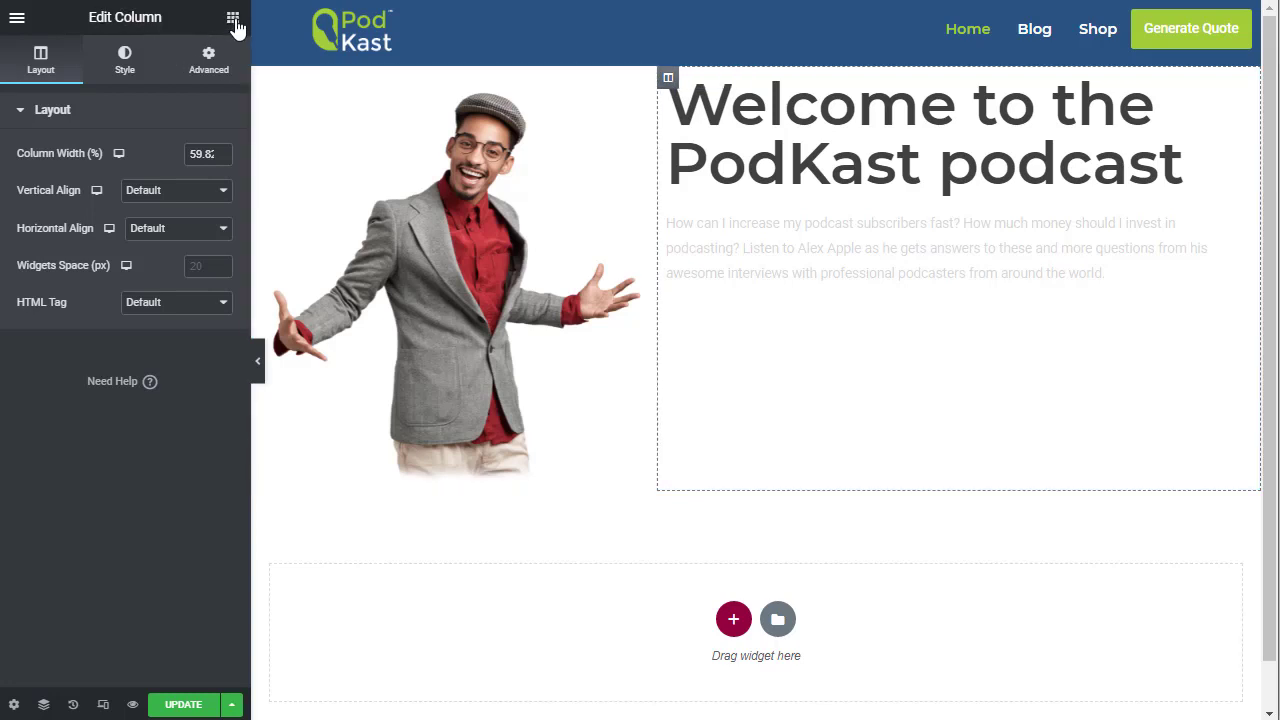
left_click(207, 58)
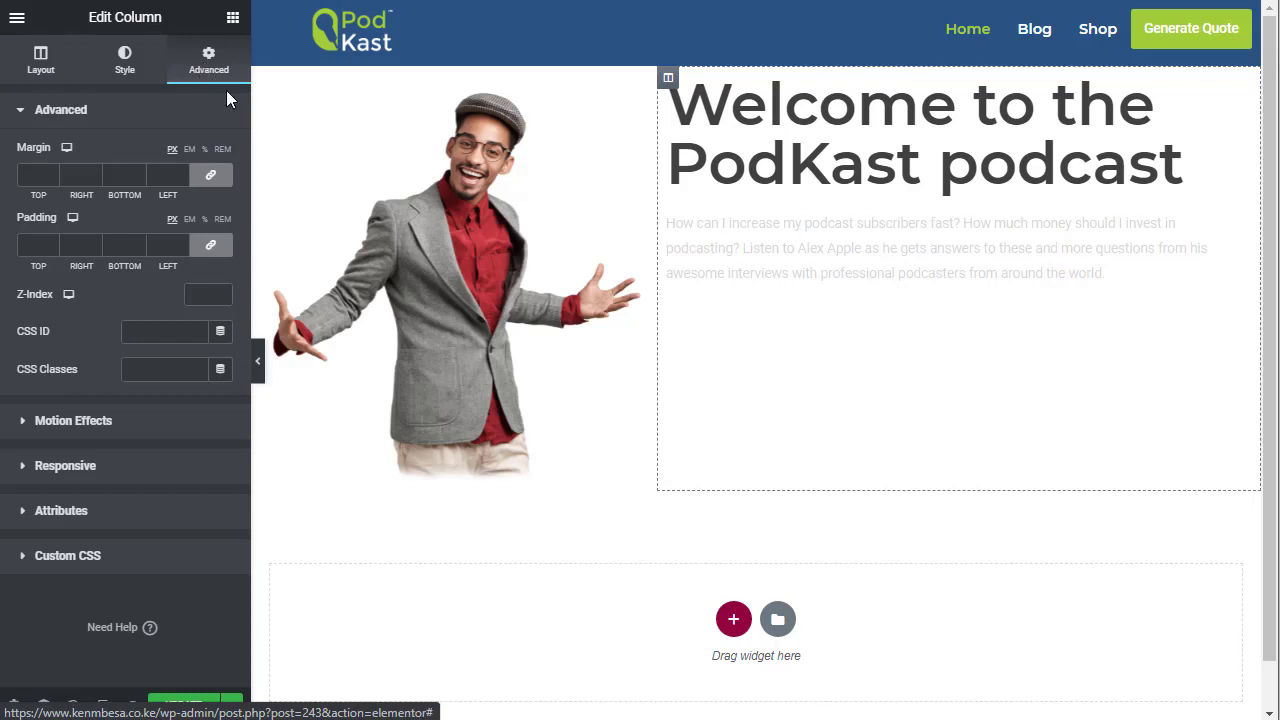
left_click(211, 177)
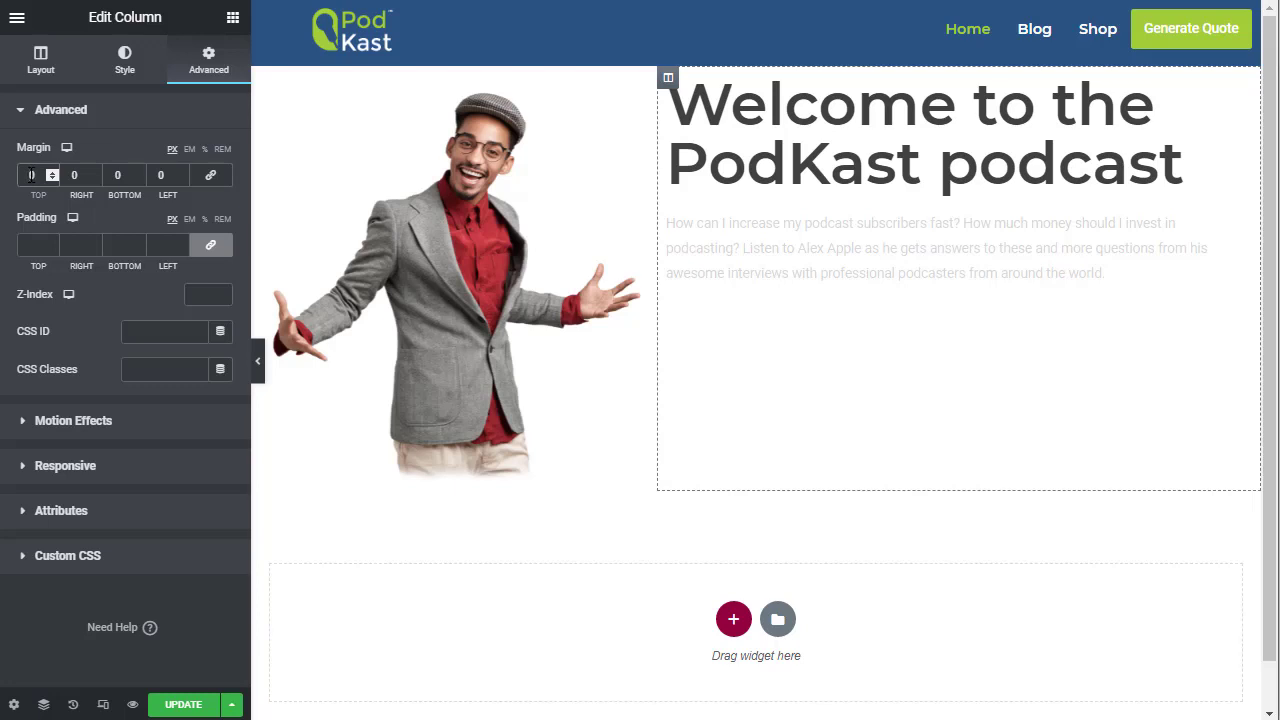
type("700")
key("BackSpace")
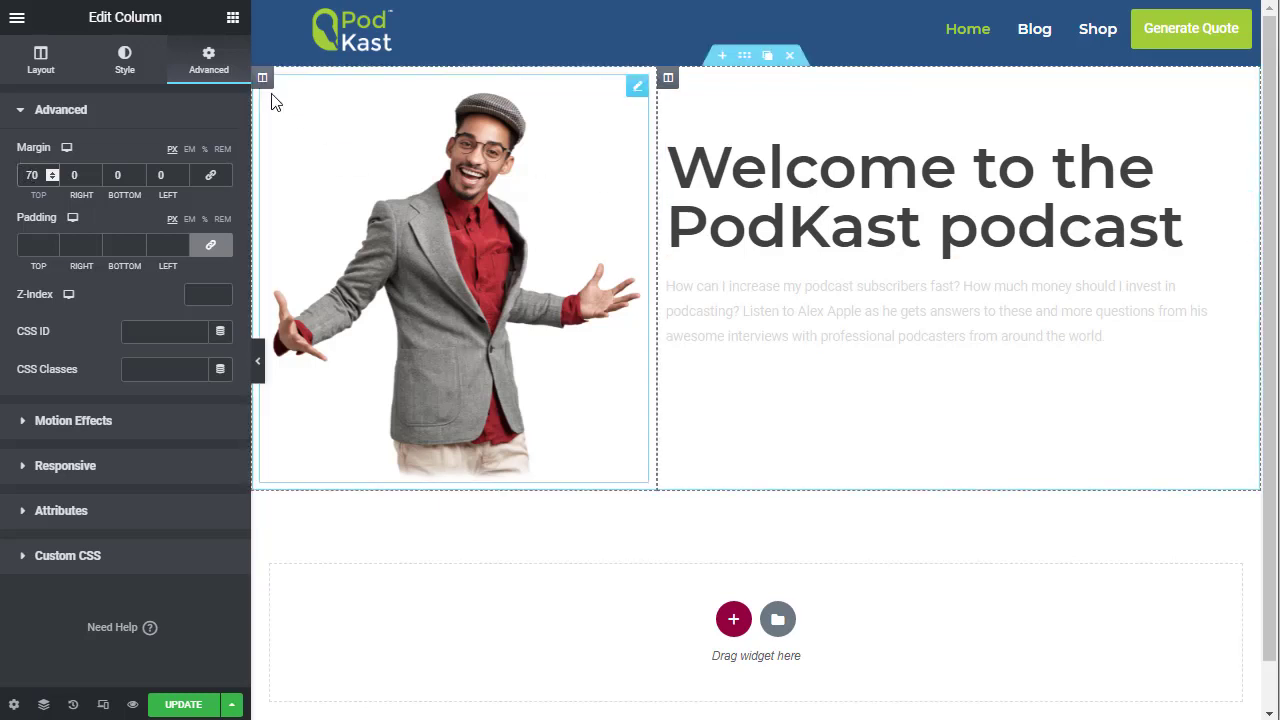
Give the photo's column an unlinked top margin of 50 px, then update and preview the page.
left_click(262, 78)
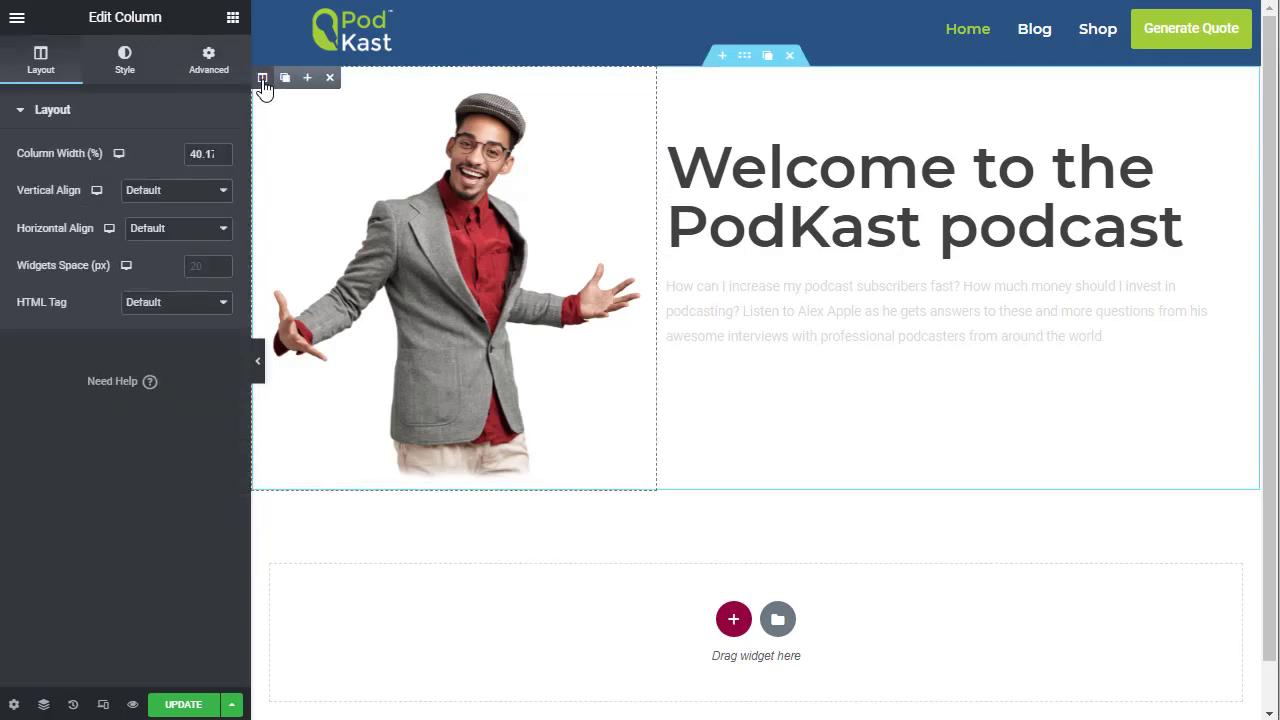
left_click(205, 70)
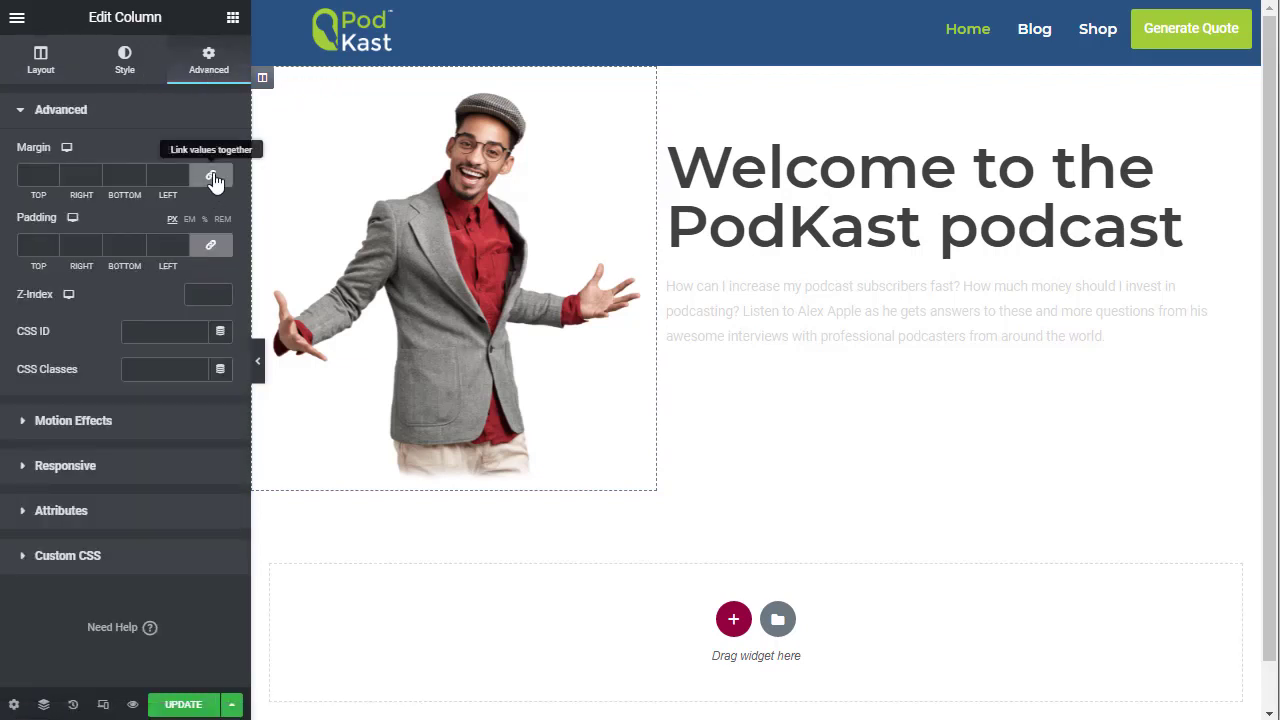
left_click(210, 178)
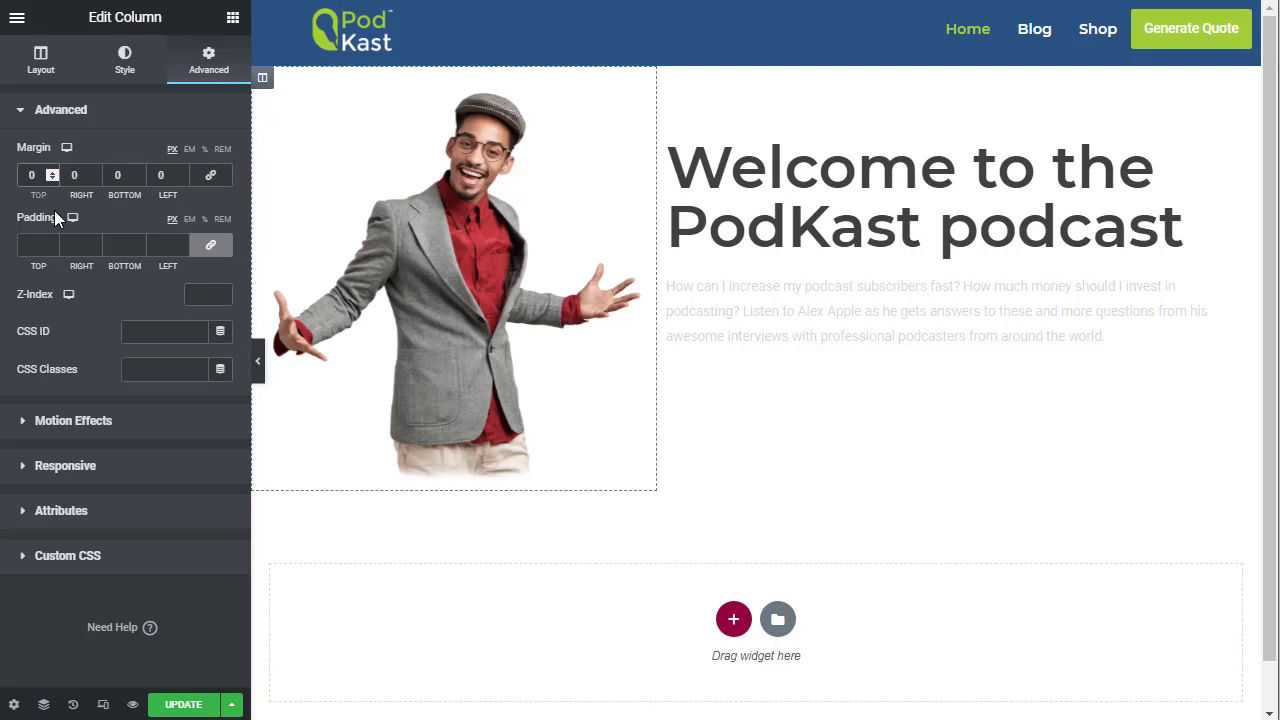
type("5")
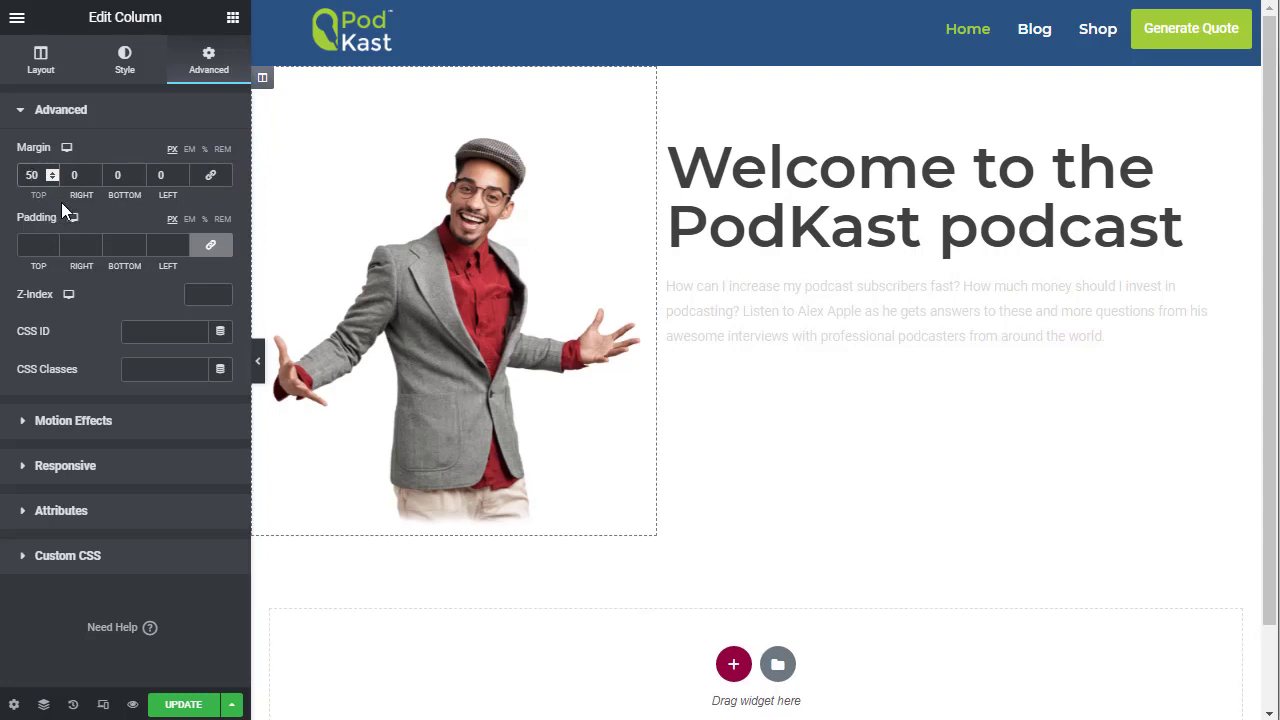
left_click(181, 706)
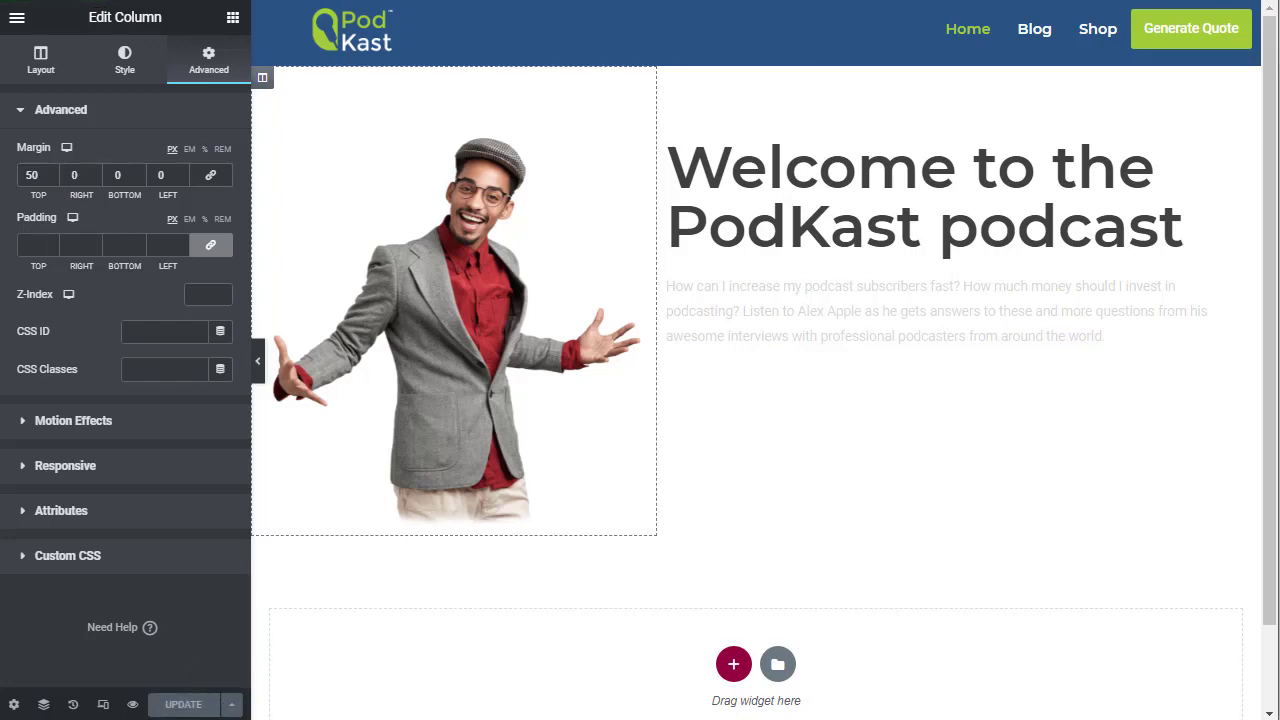
left_click(132, 705)
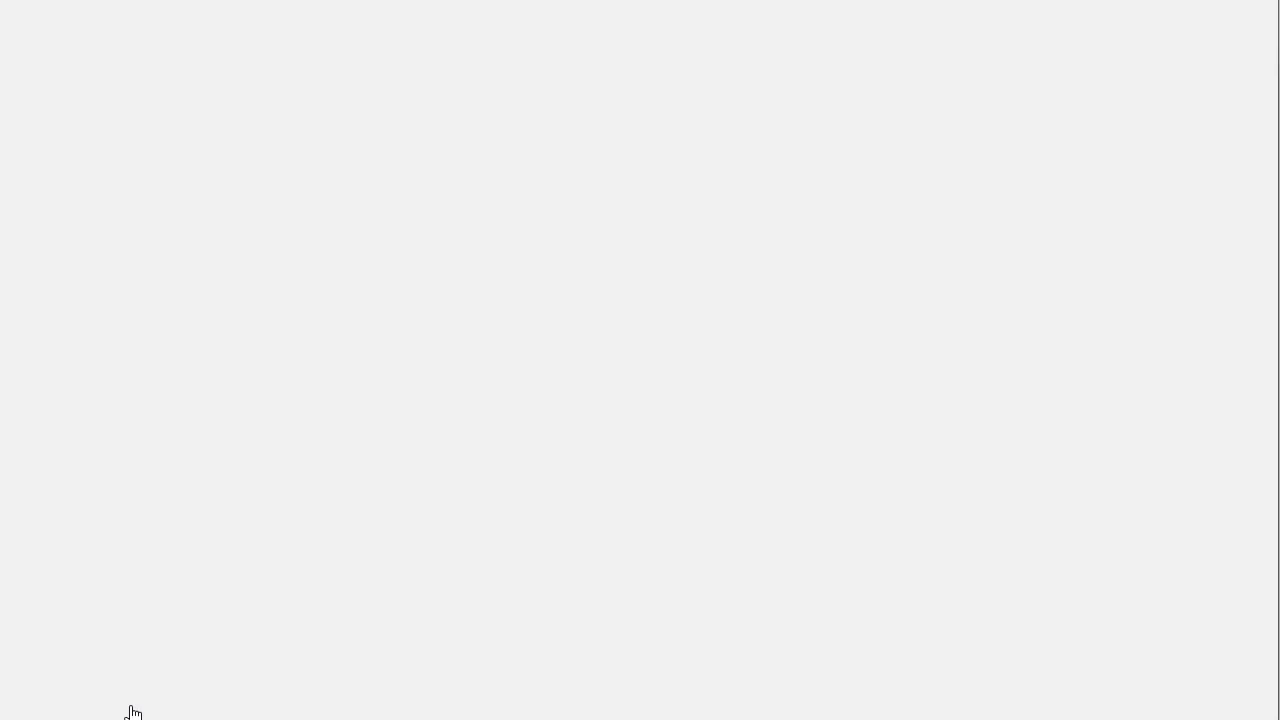